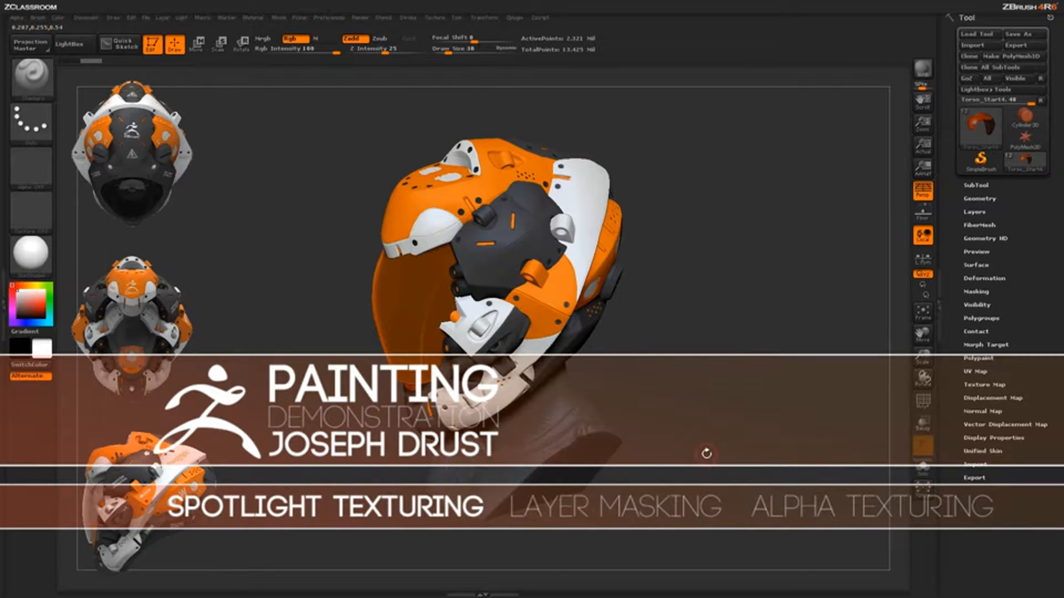
- Examine the helmet from several angles and review its list of polypaint layers
left_click_drag(705, 443, 705, 355)
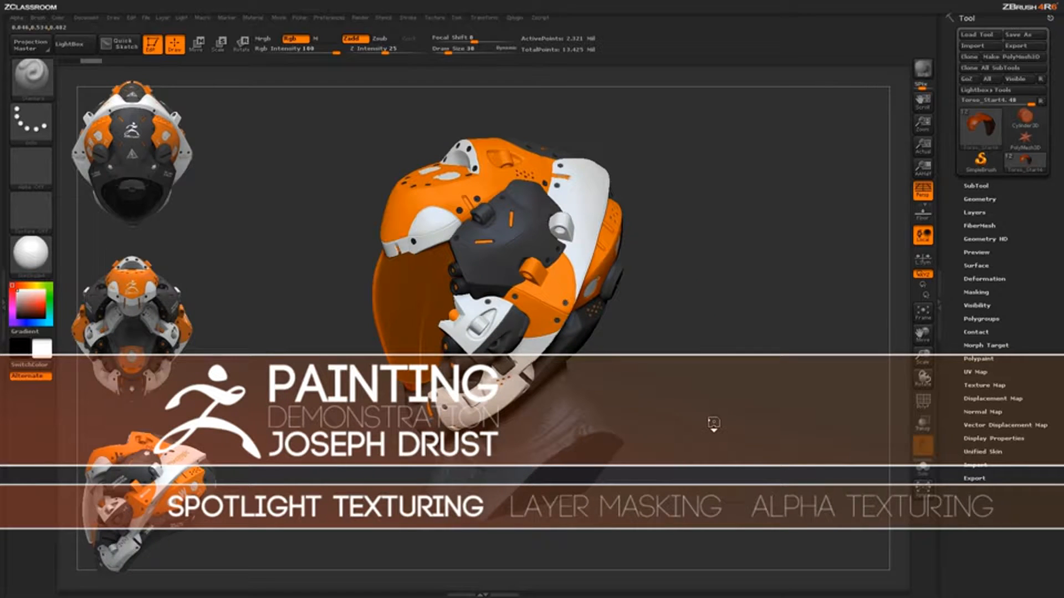
mouse_move(714, 423)
left_mouse_down()
mouse_move(712, 408)
mouse_move(677, 414)
mouse_move(703, 409)
left_mouse_up()
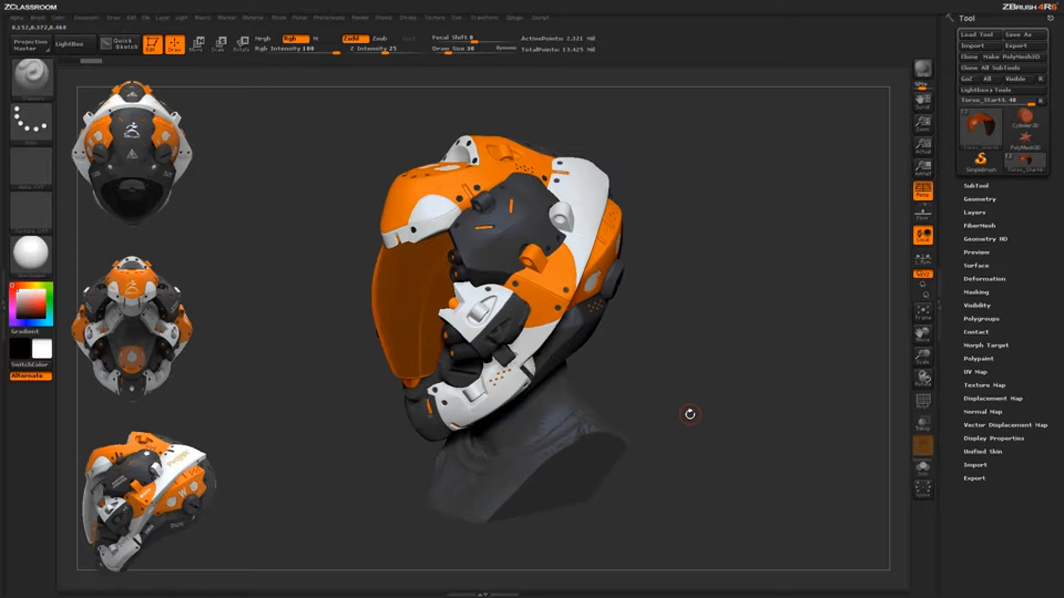
left_click_drag(692, 422, 689, 397)
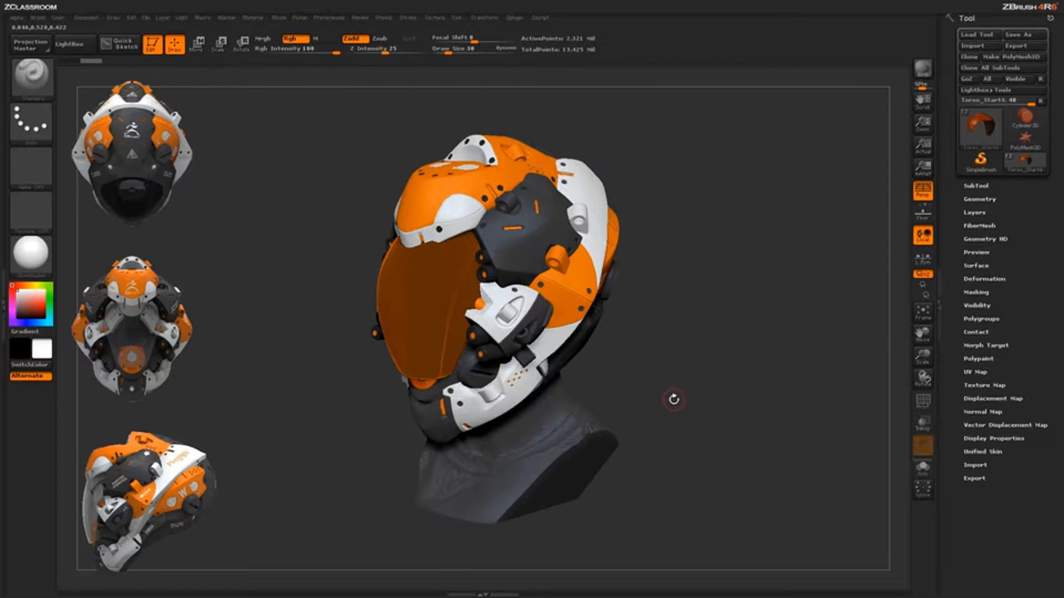
left_click_drag(674, 399, 673, 381)
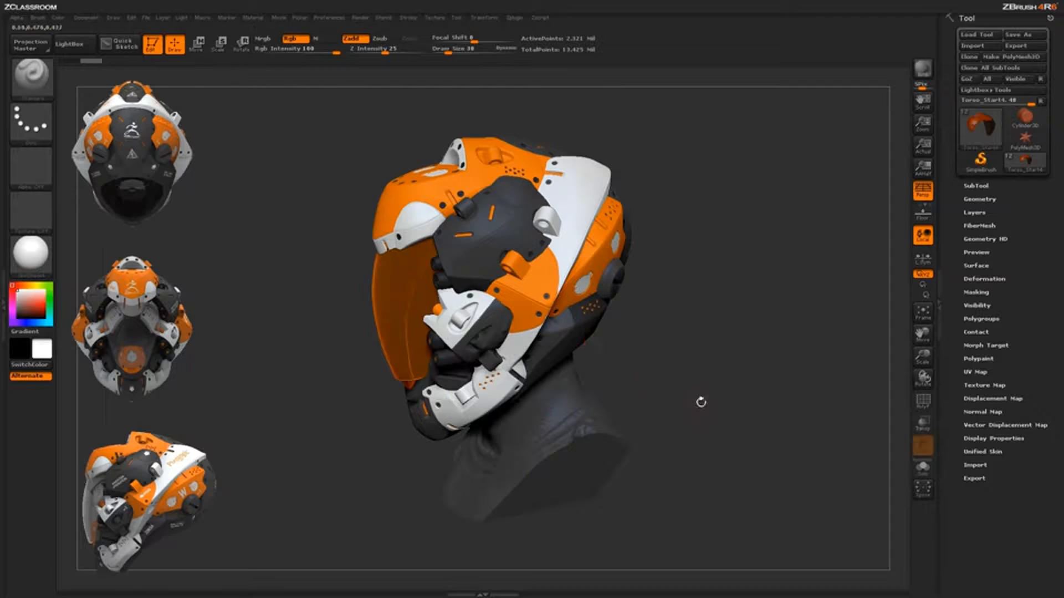
left_click_drag(693, 420, 675, 351)
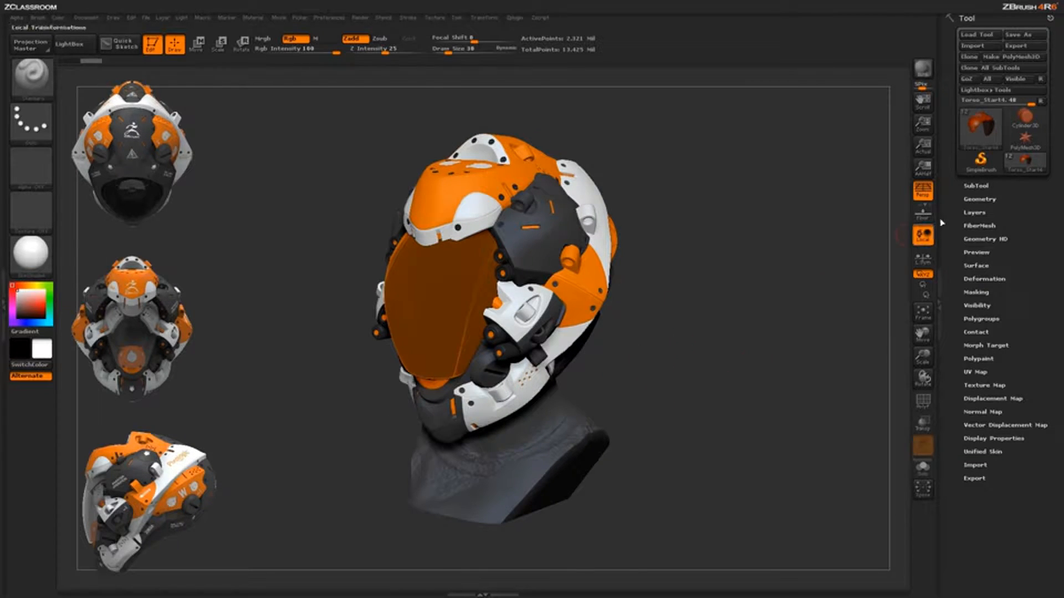
left_click(974, 212)
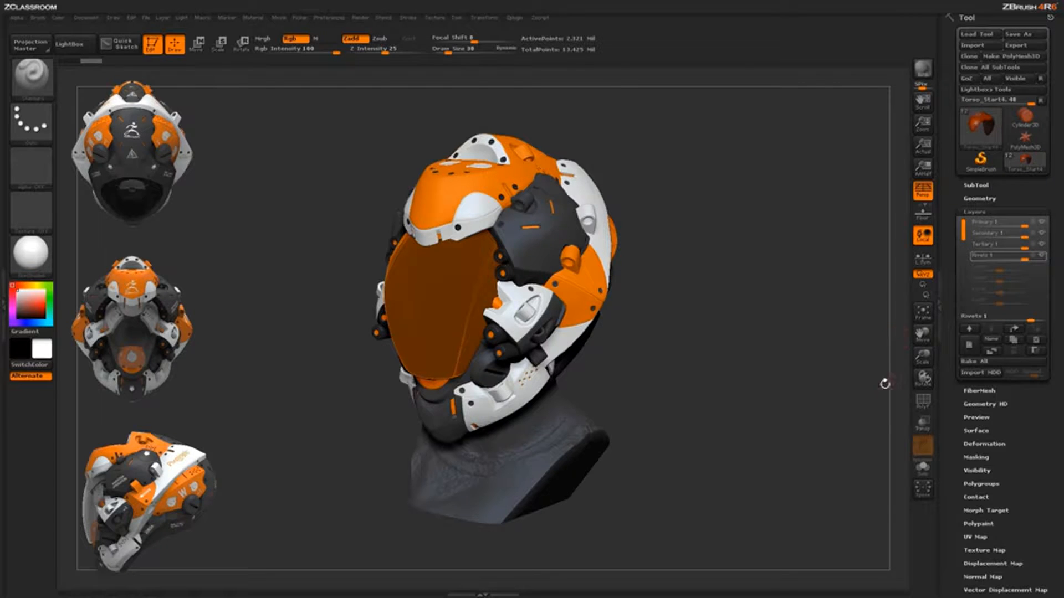
mouse_move(981, 222)
left_click(992, 212)
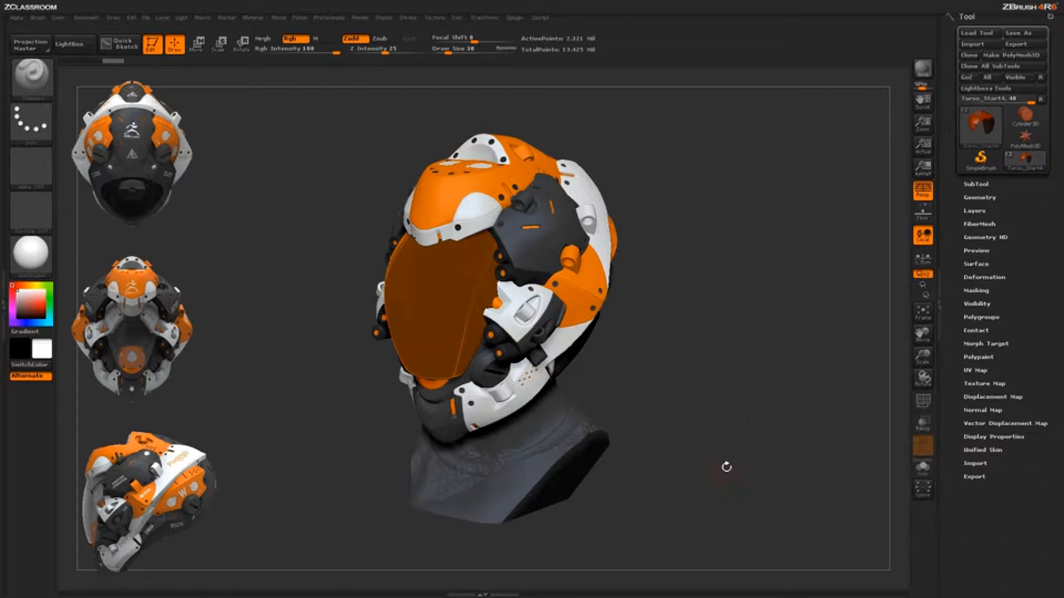
left_click_drag(743, 451, 670, 403)
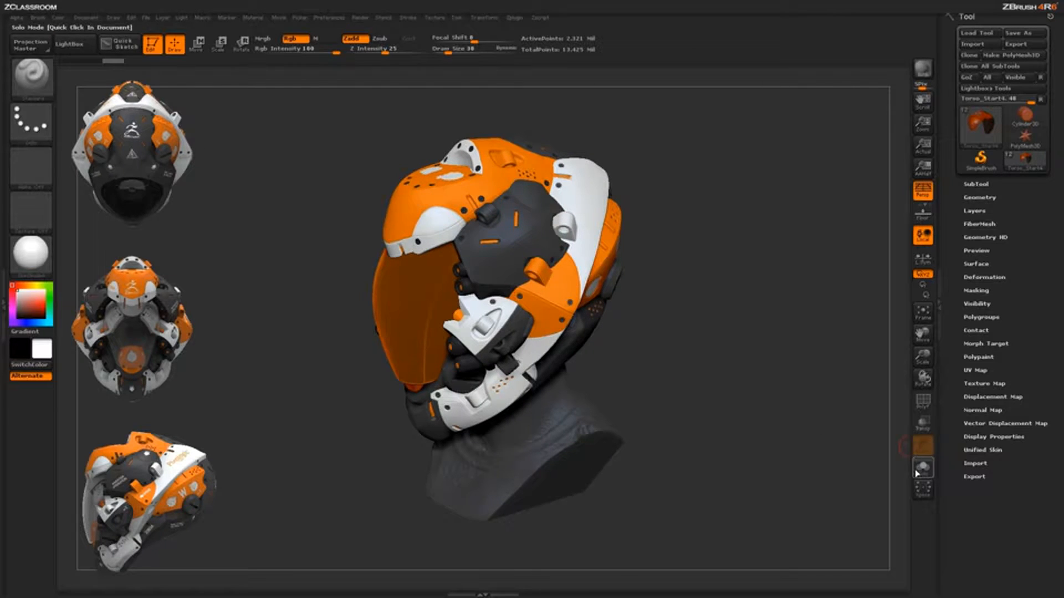
- Show the subtool list and isolate the orange upper helmet shell in Solo mode
left_click(981, 184)
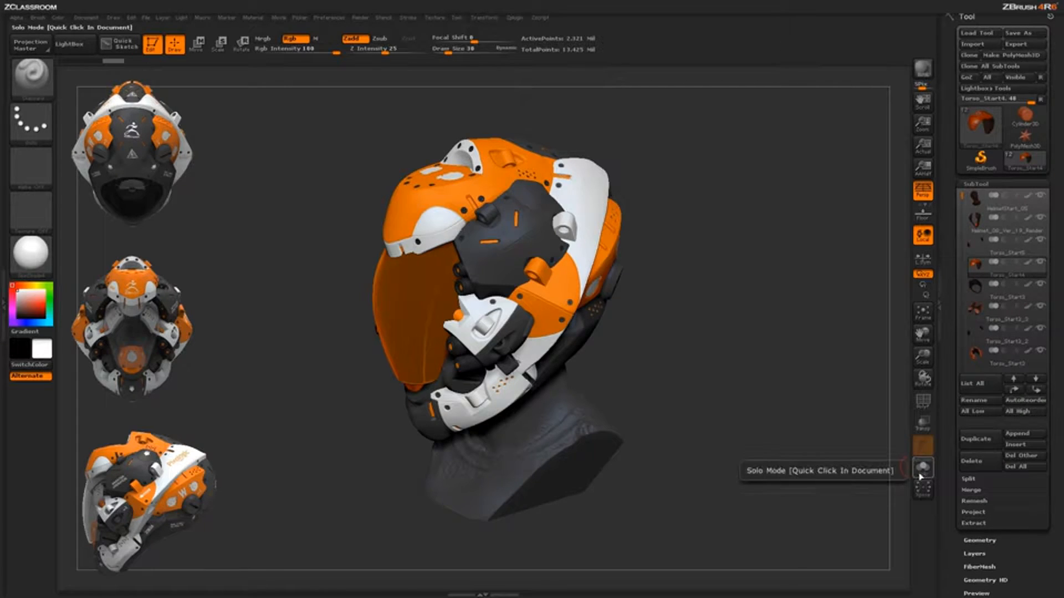
left_click(922, 469)
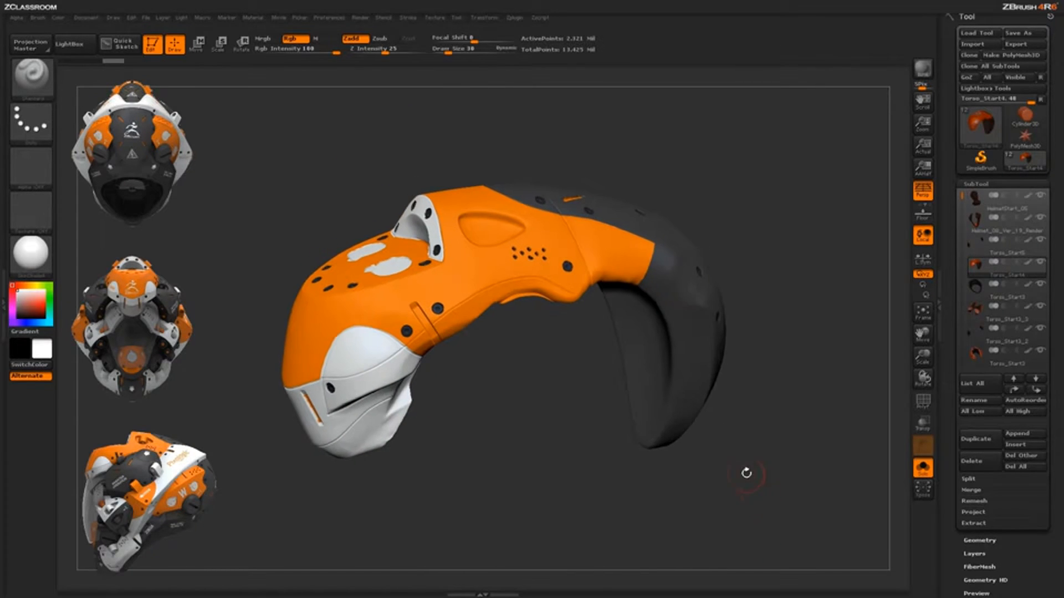
left_click_drag(636, 498, 544, 435)
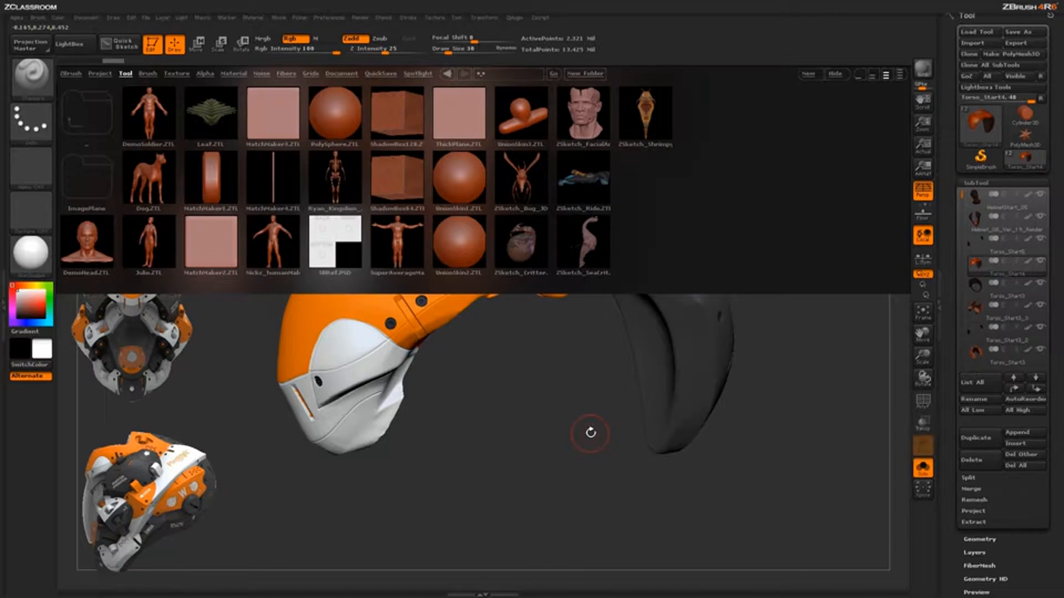
- Load the stained concrete texture IMG_4845.jpg from the LightBox texture library into Spotlight and hide LightBox
left_click(177, 73)
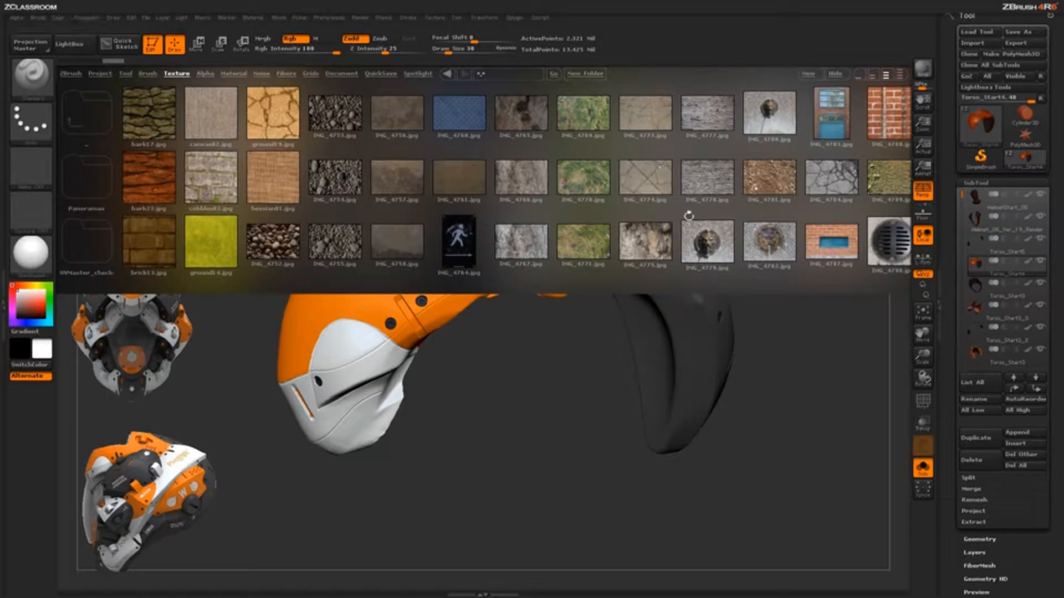
left_click_drag(722, 207, 677, 212)
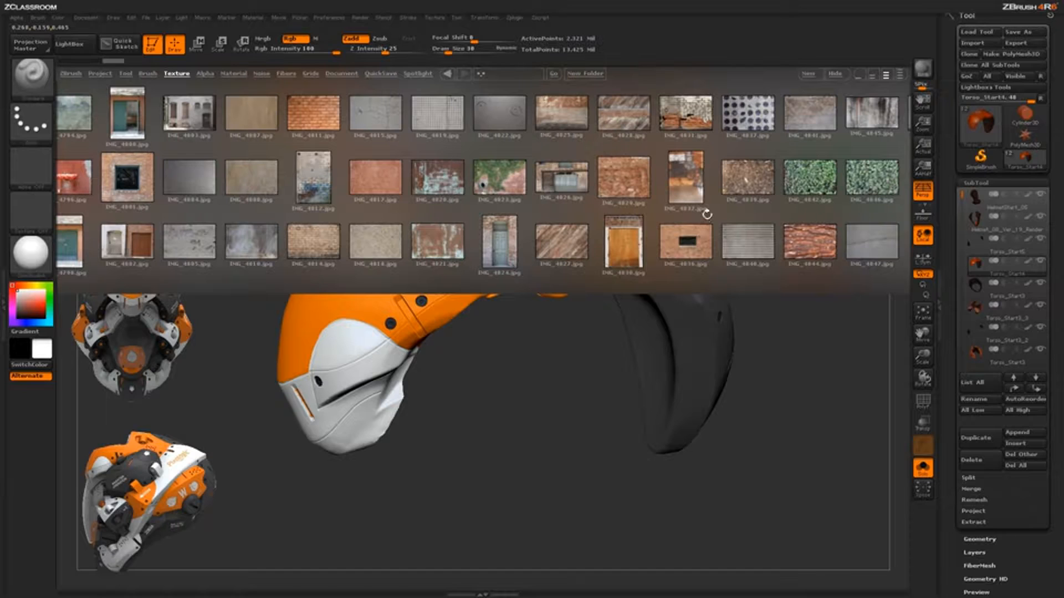
left_click_drag(749, 209, 655, 228)
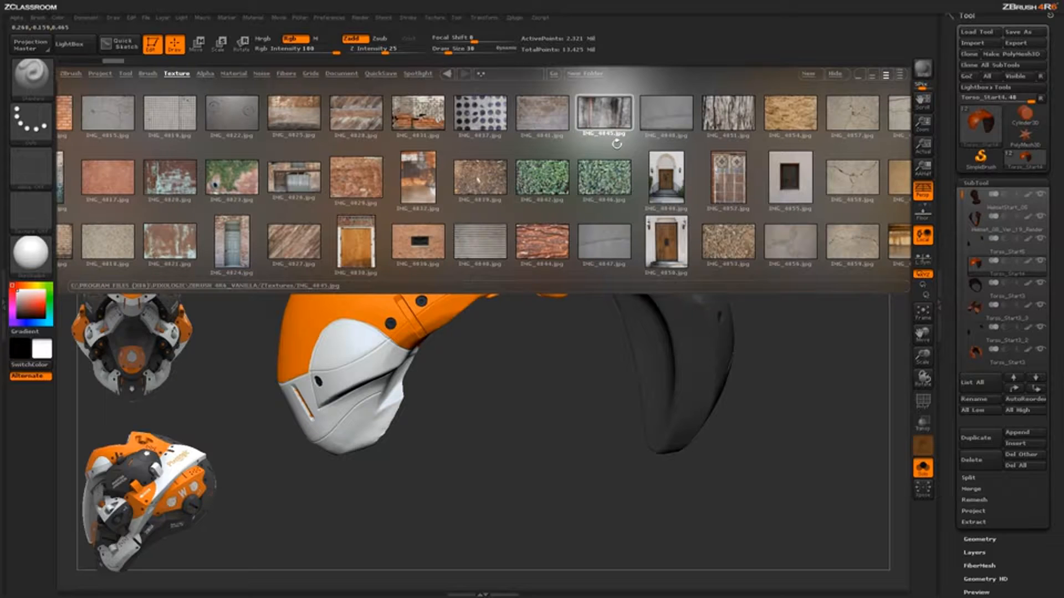
left_click_drag(605, 124, 555, 117)
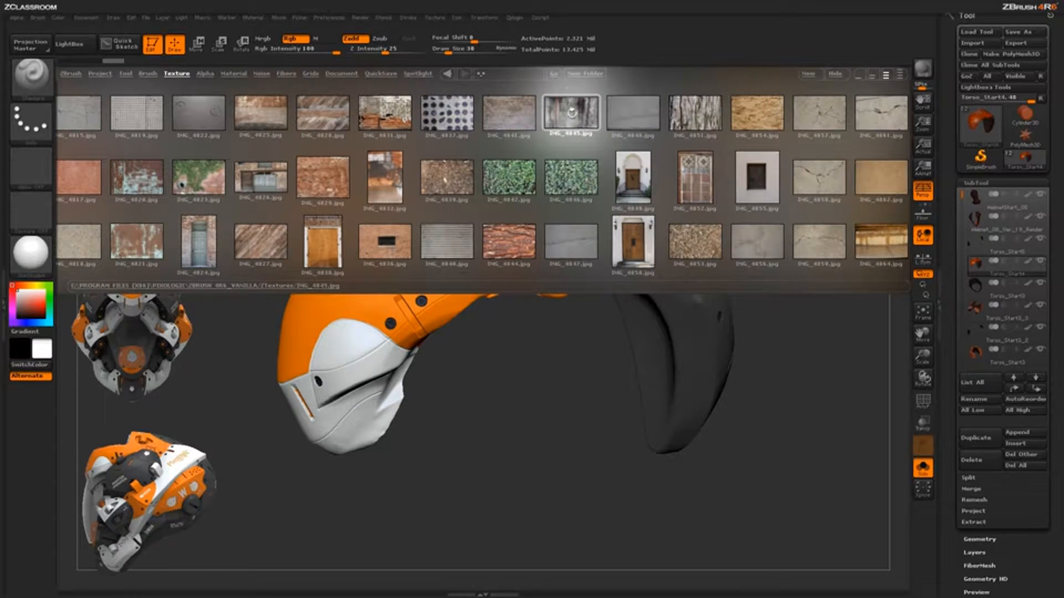
double_click(570, 113)
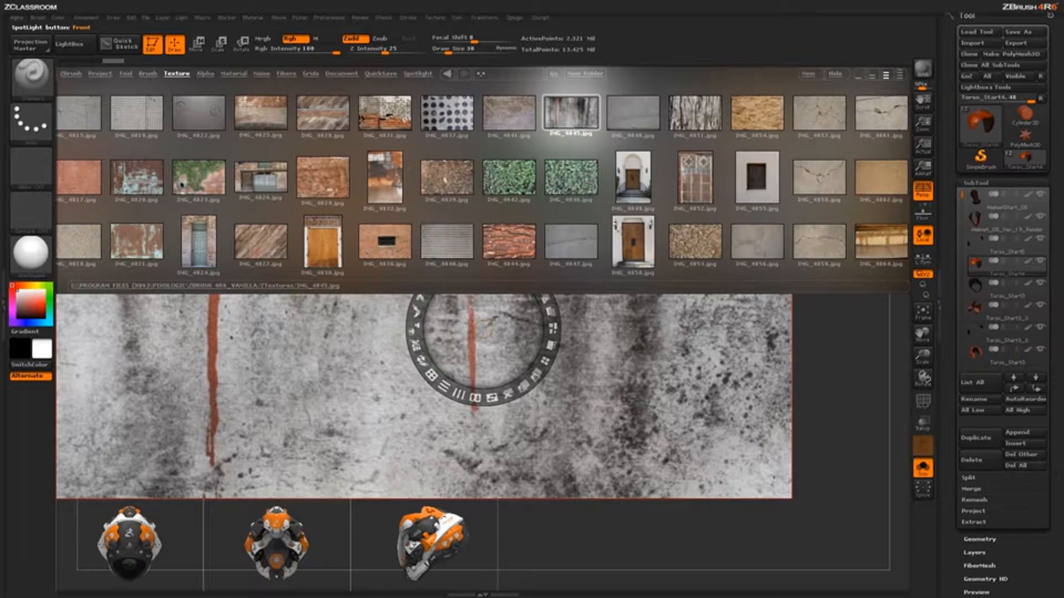
key("comma")
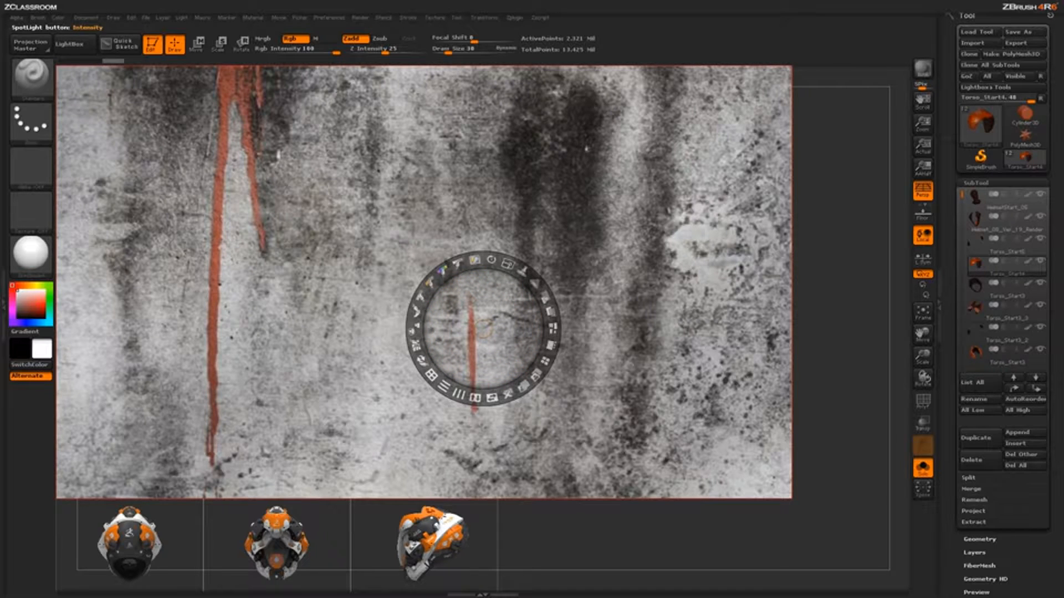
- Centre the concrete texture over the helmet shell in Spotlight and scale it down to about half size
left_click_drag(483, 329, 553, 369)
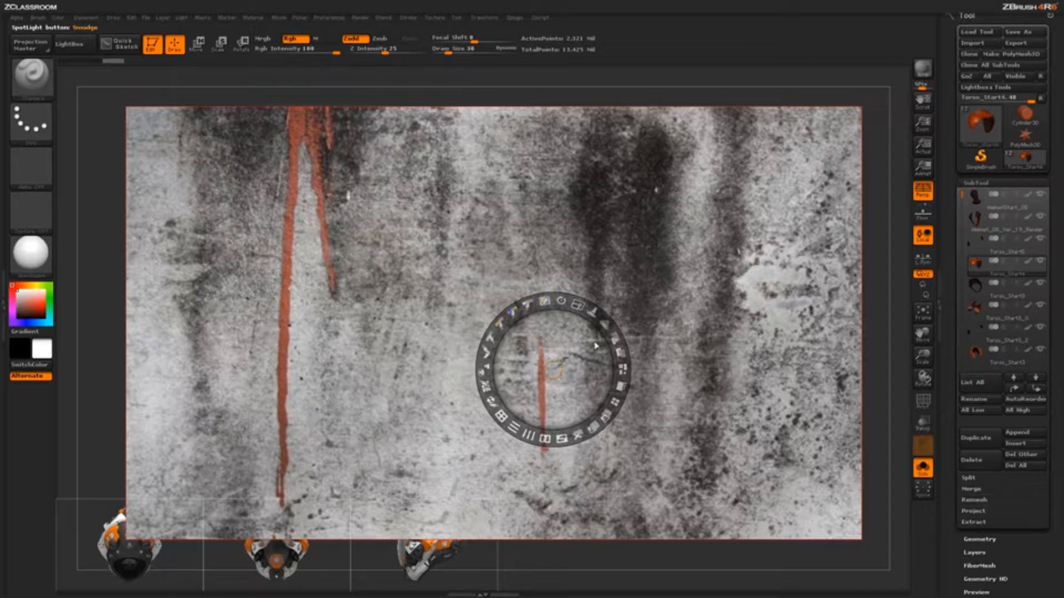
left_click_drag(576, 305, 533, 303)
left_click_drag(564, 388, 532, 348)
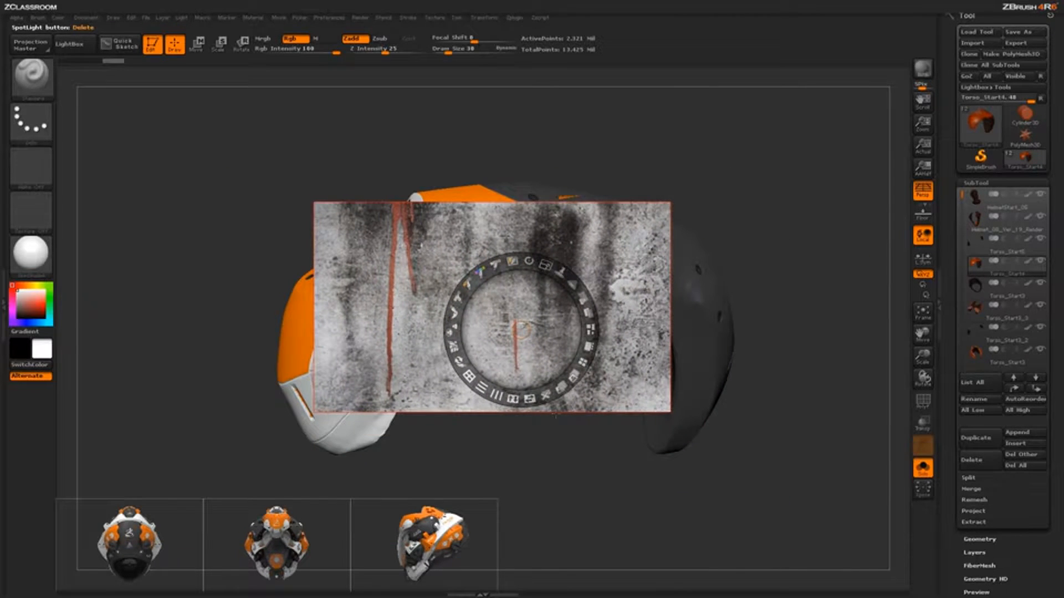
- Delete the three helmet reference images from Spotlight, keeping only the concrete texture
left_click(444, 511)
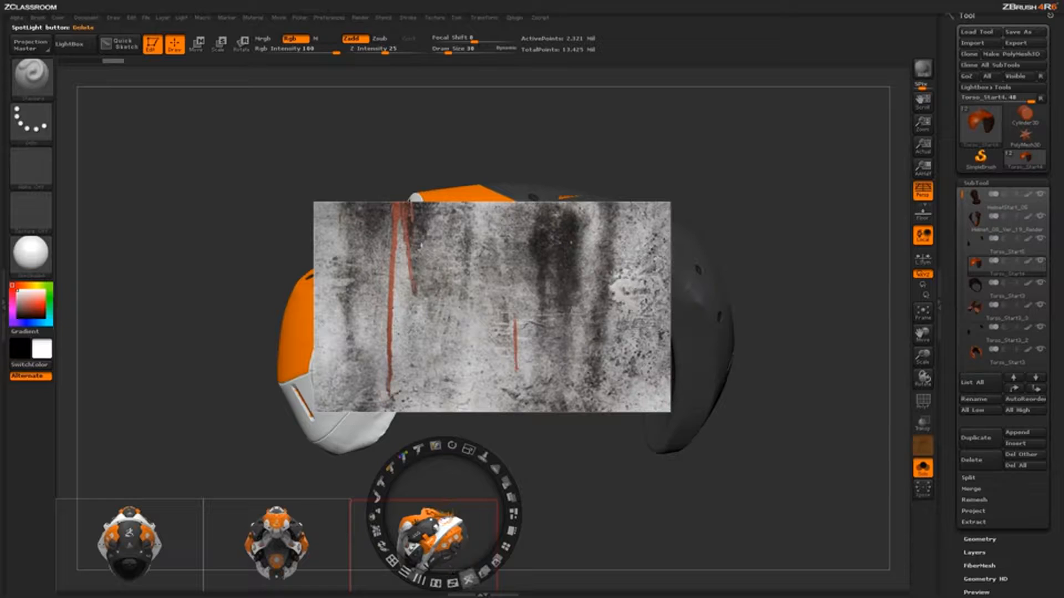
left_click_drag(461, 540, 476, 512)
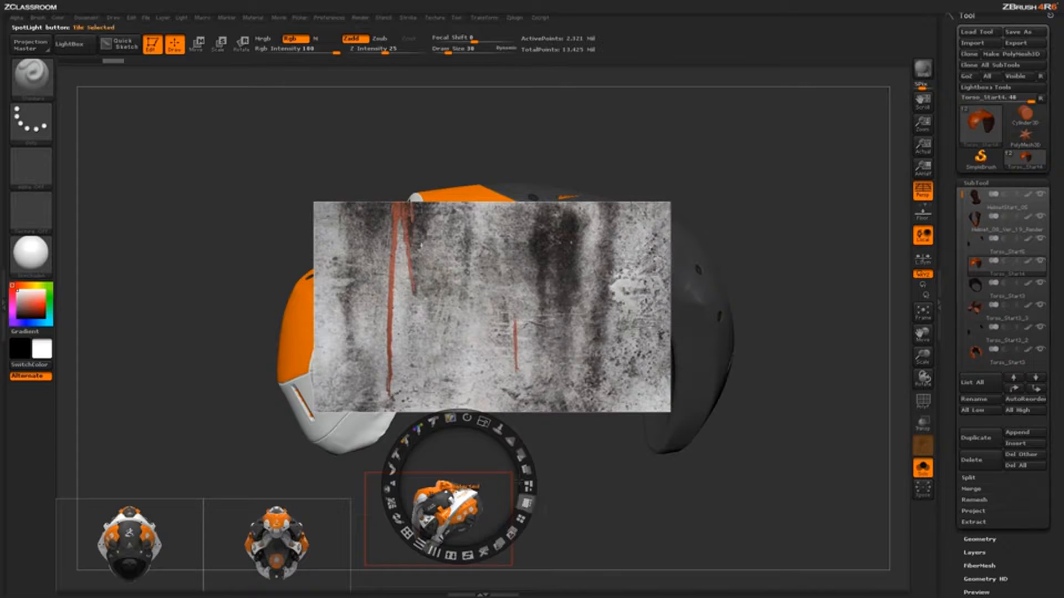
left_click(483, 551)
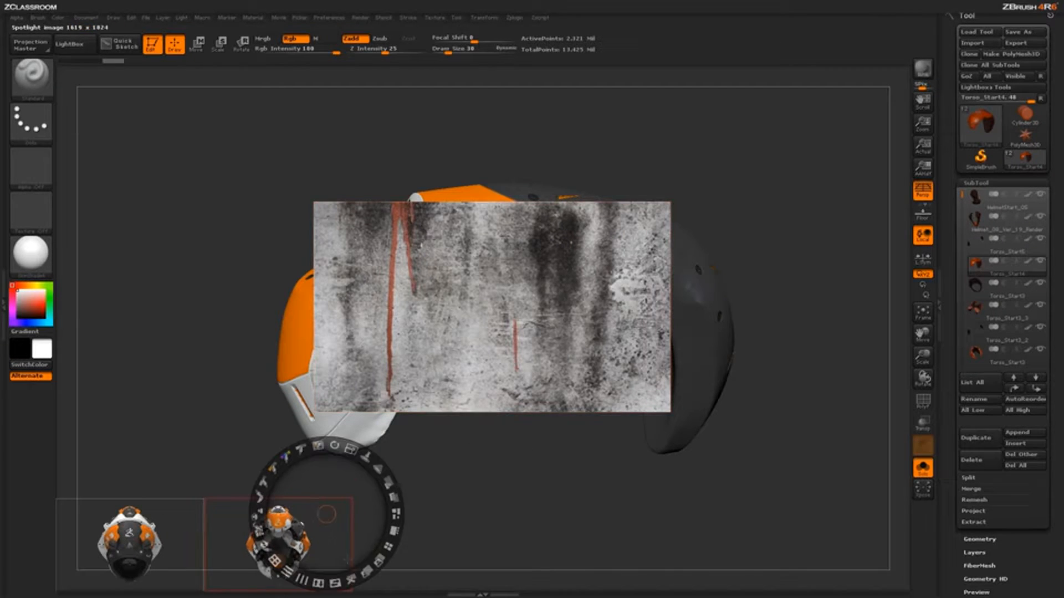
left_click(351, 579)
left_click(172, 520)
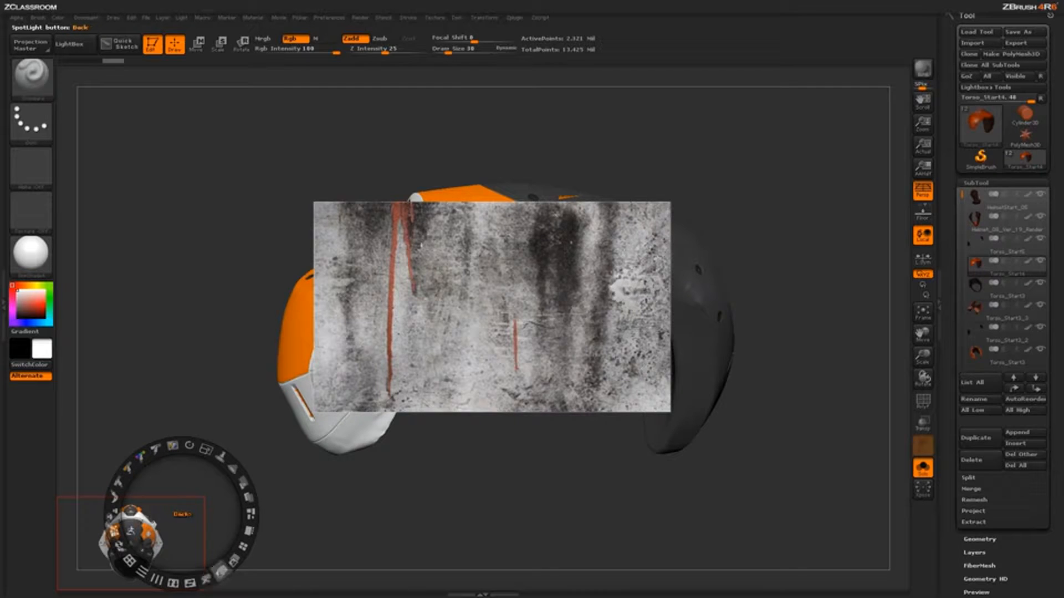
left_click(206, 578)
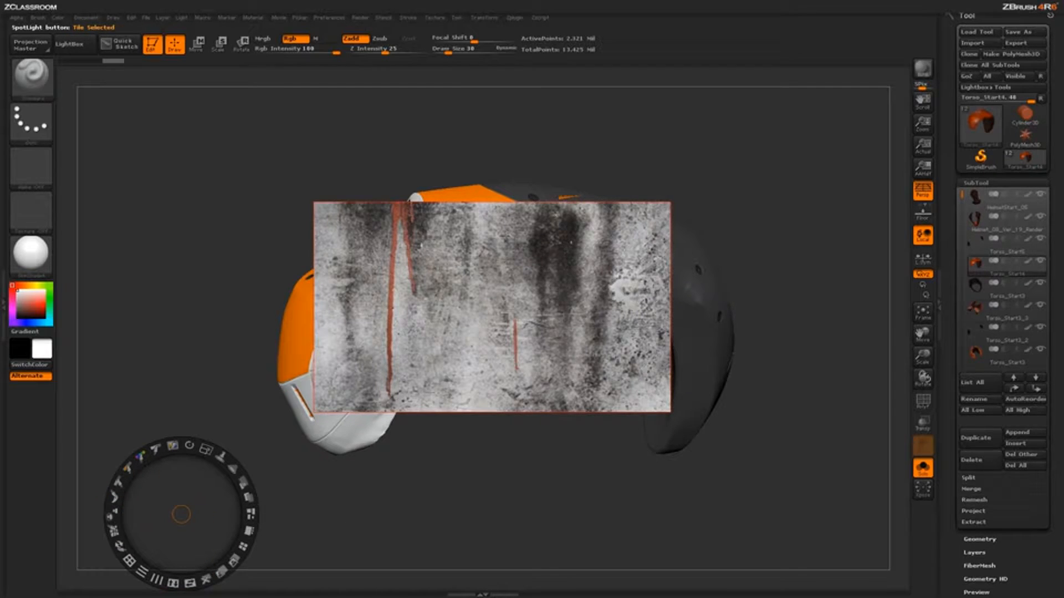
- Shift the concrete texture slightly down over the shell and lower its Spotlight opacity until the model shows through
left_click_drag(481, 306, 478, 321)
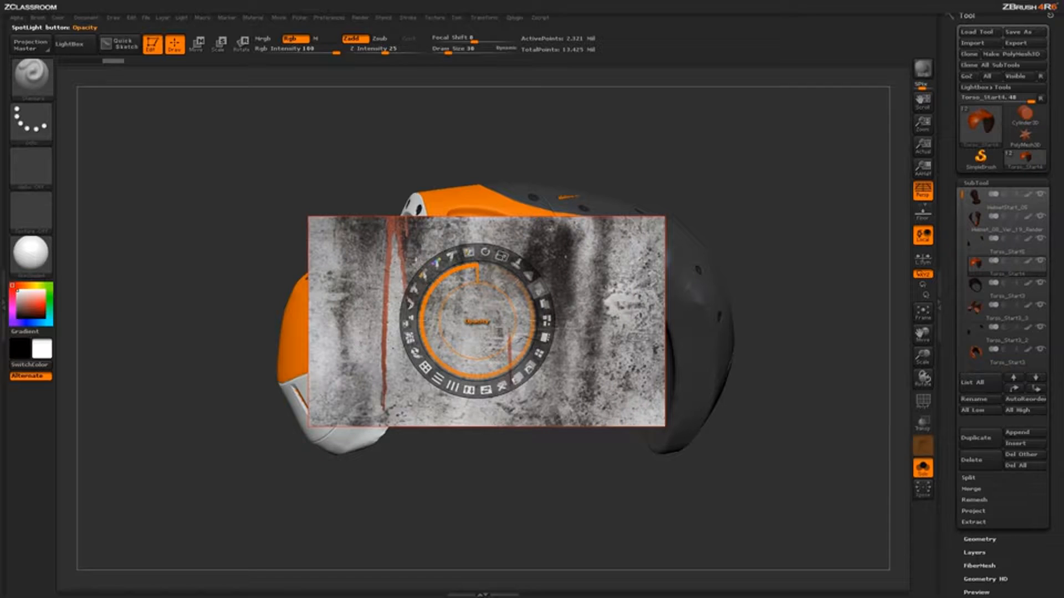
left_click_drag(539, 288, 469, 285)
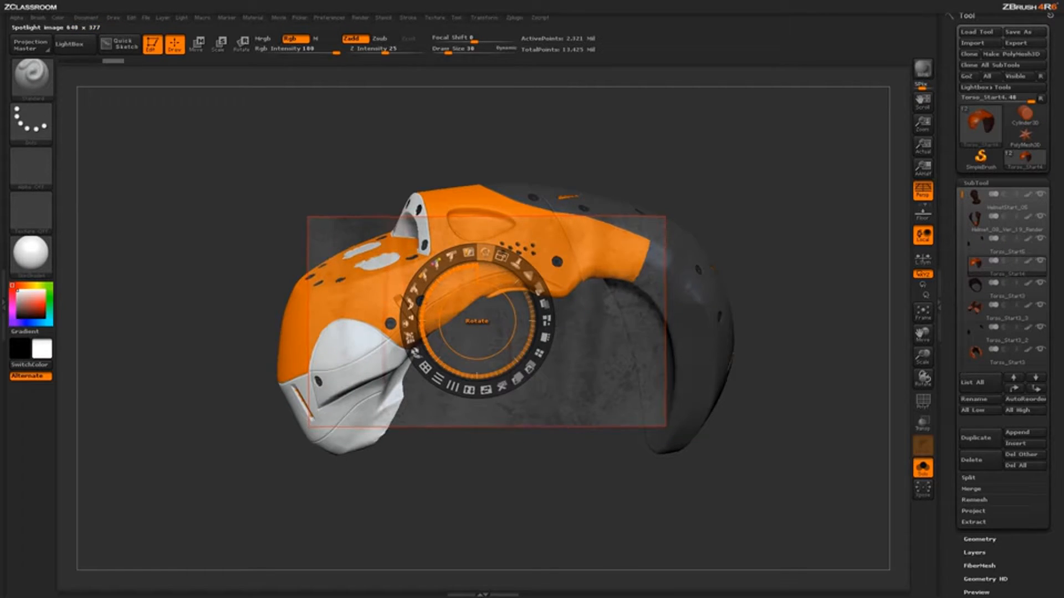
- Rotate the concrete texture to a steep tilt and position it over the middle of the helmet shell
left_click_drag(485, 253, 545, 309)
left_click_drag(494, 256, 476, 168)
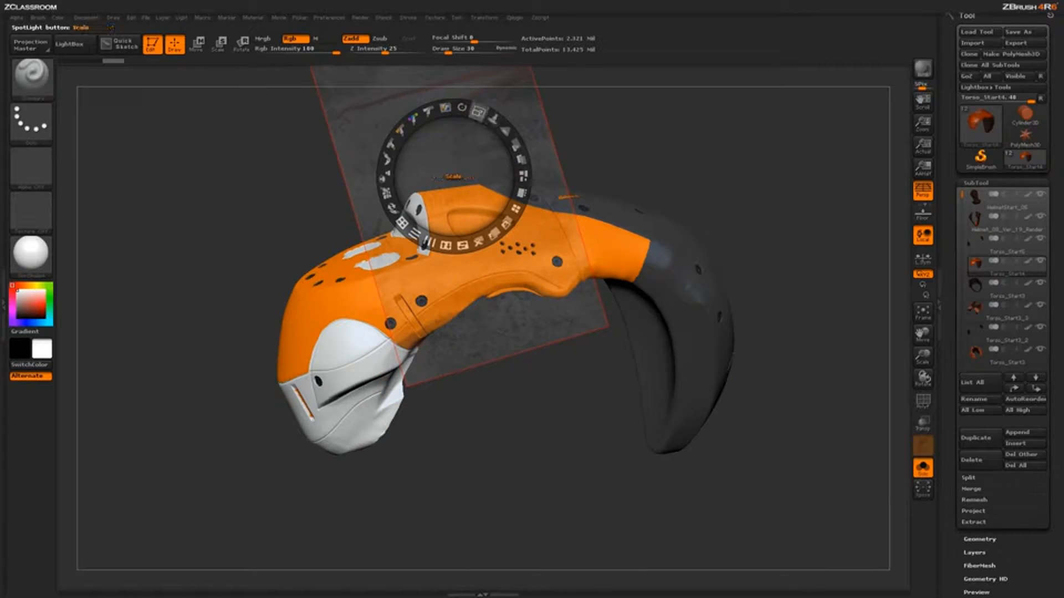
left_click_drag(461, 107, 454, 108)
left_click_drag(476, 200, 463, 197)
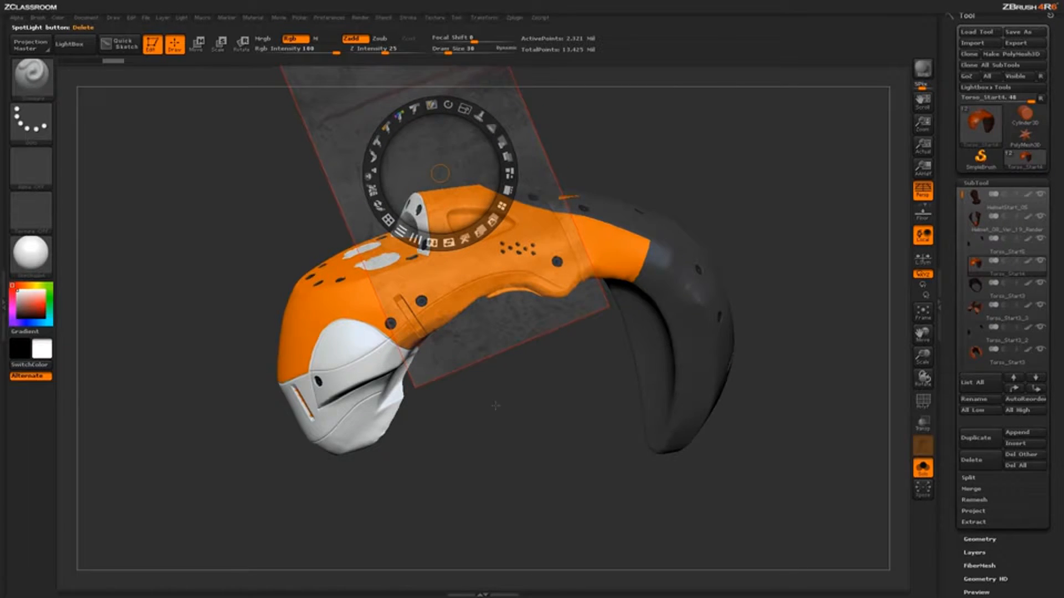
left_click_drag(495, 405, 504, 403)
- Paint a colour-only test stroke beside the shell's side rivet with Zadd off, and compare it with Spotlight hidden and shown
key("z")
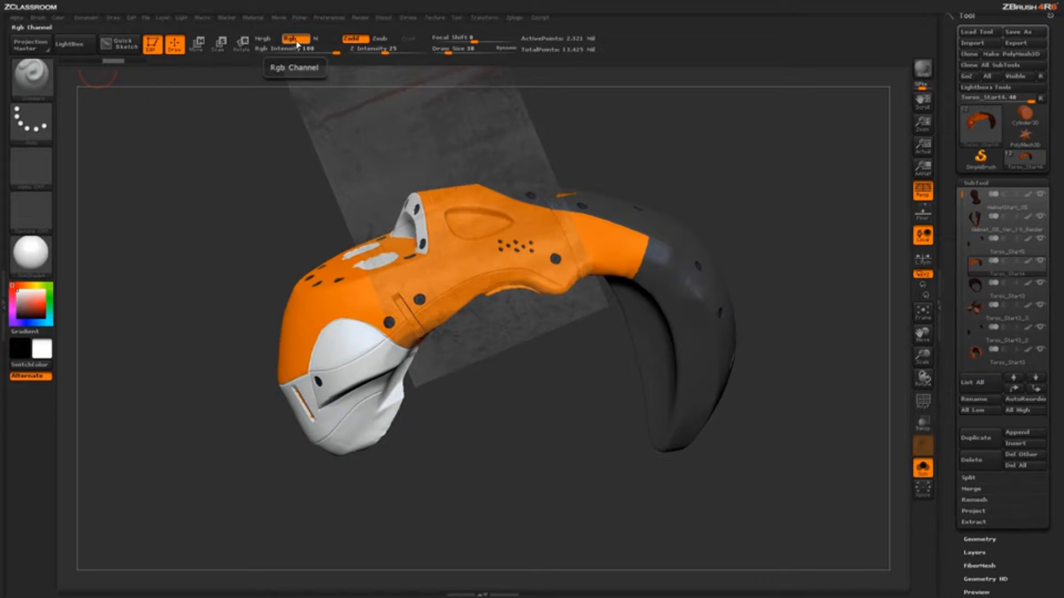
left_click(353, 38)
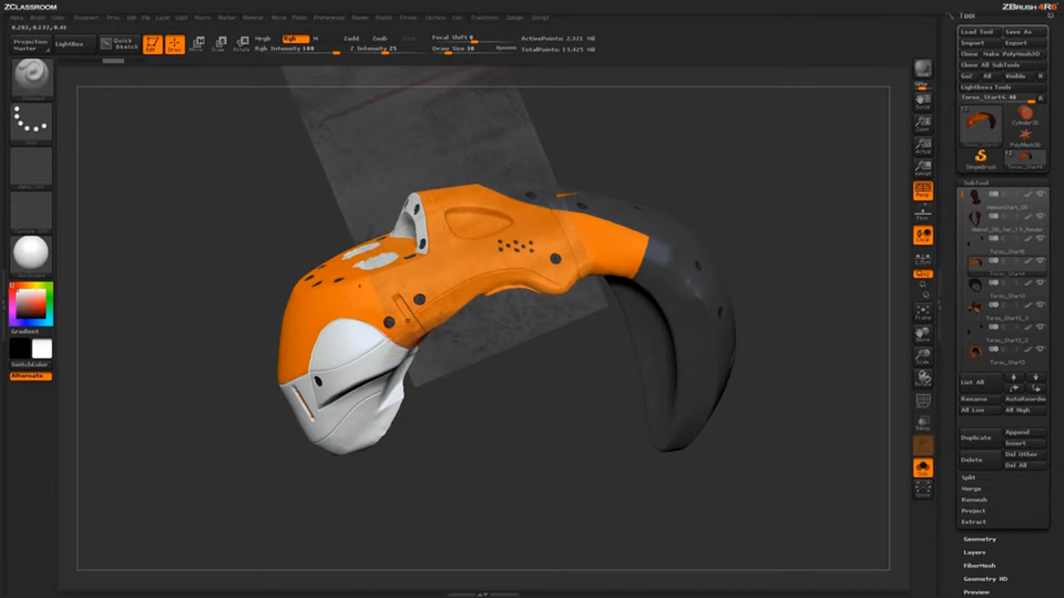
left_click_drag(415, 342, 395, 366)
key("ctrl+z")
left_click_drag(415, 312, 475, 277)
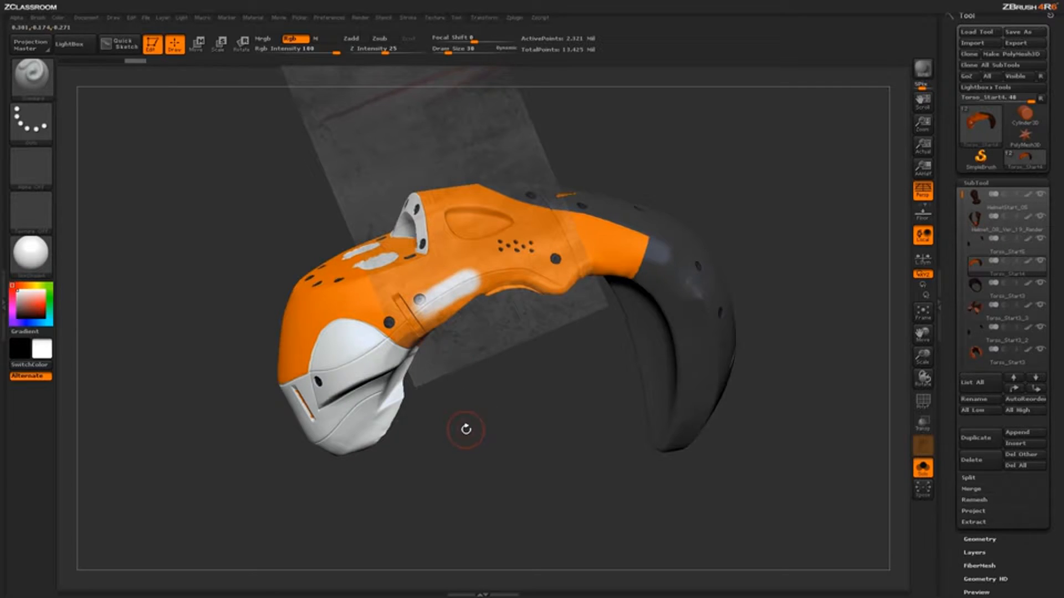
key("shift+z")
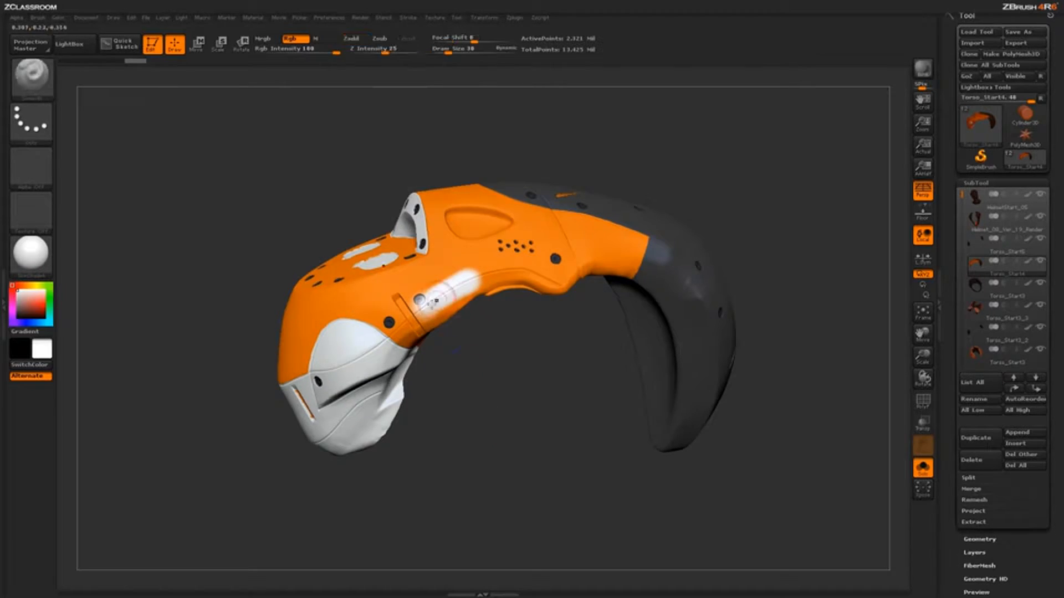
key("shift+z")
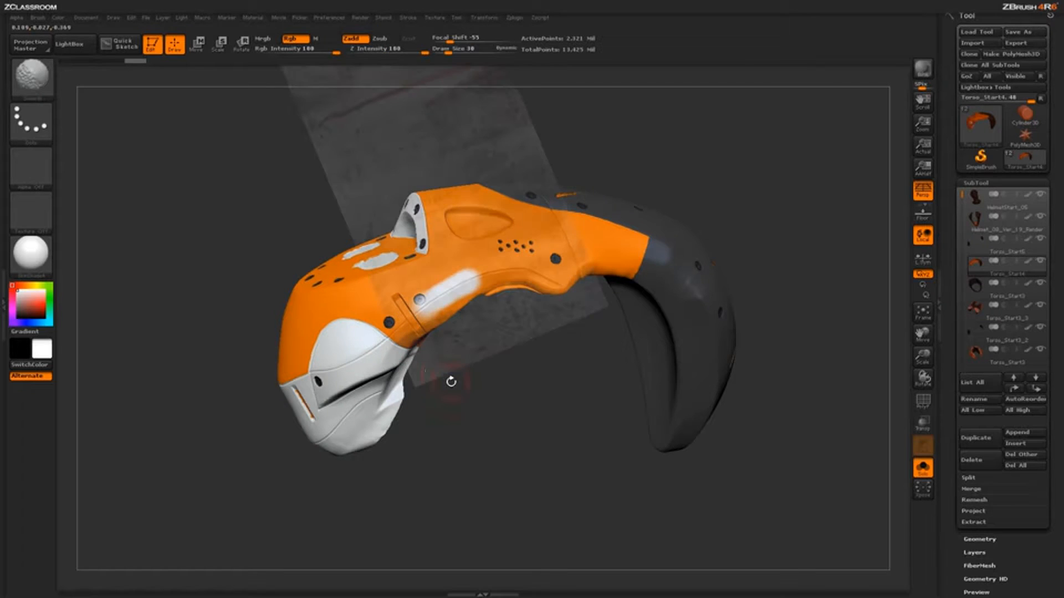
- Open the brush's Spotlight Projection option, paint another plain white stroke beside the side rivet, and compare it with Spotlight hidden and shown
left_click(42, 18)
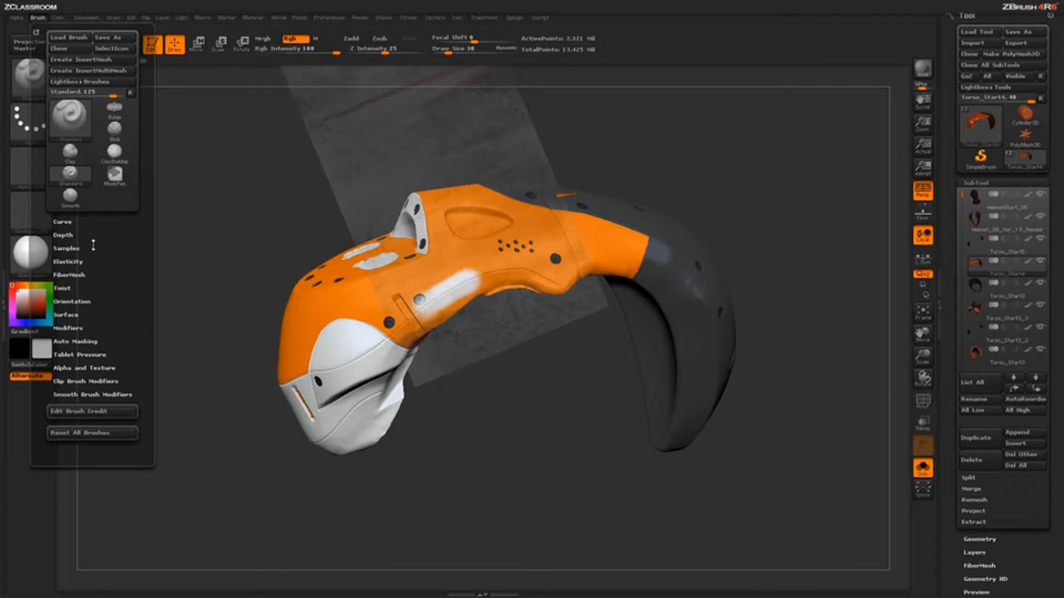
left_click(72, 248)
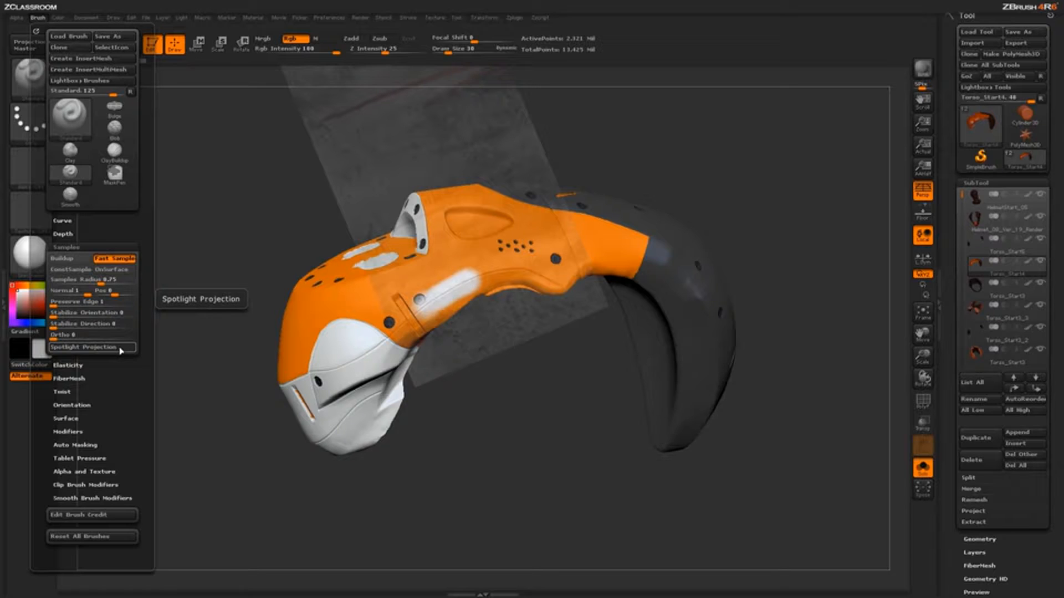
mouse_move(435, 304)
left_mouse_down()
mouse_move(493, 269)
mouse_move(448, 309)
left_mouse_up()
key("shift+z")
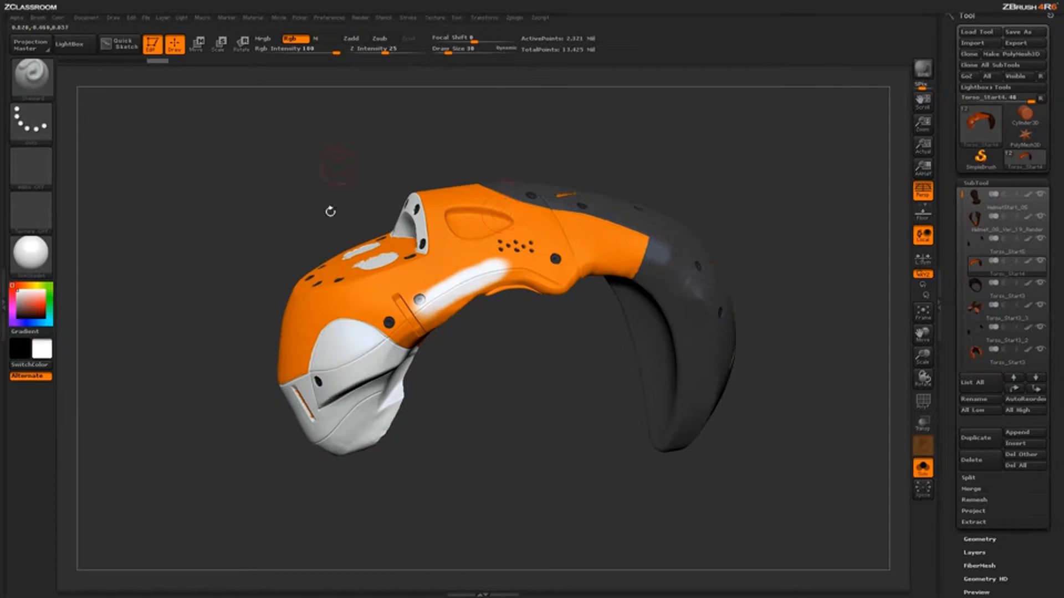
key("shift+z")
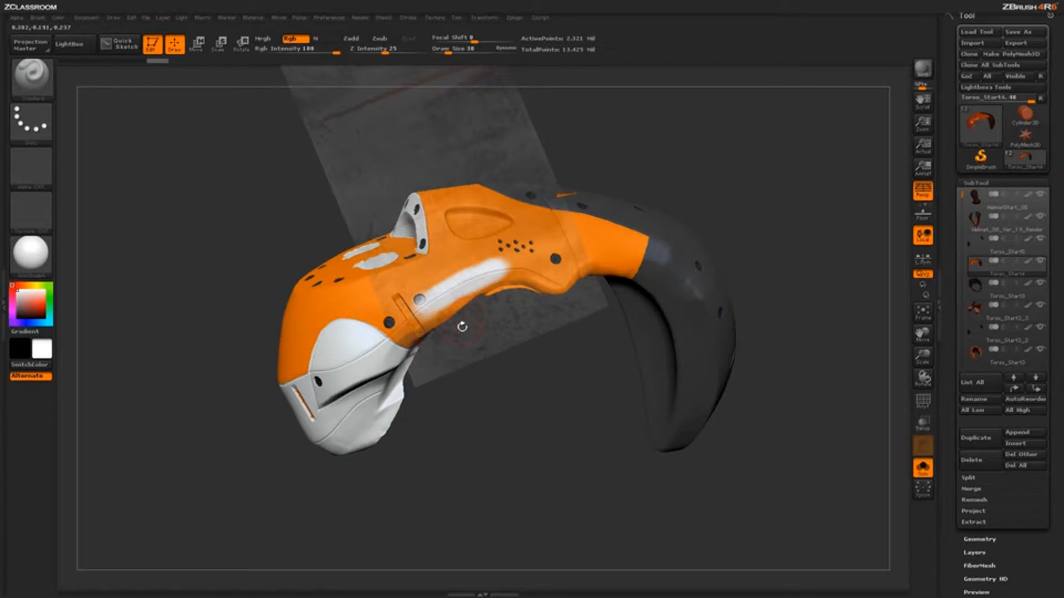
- Turn on Spotlight Projection for the Standard brush and undo the white test strokes beside the side rivet
left_click(38, 18)
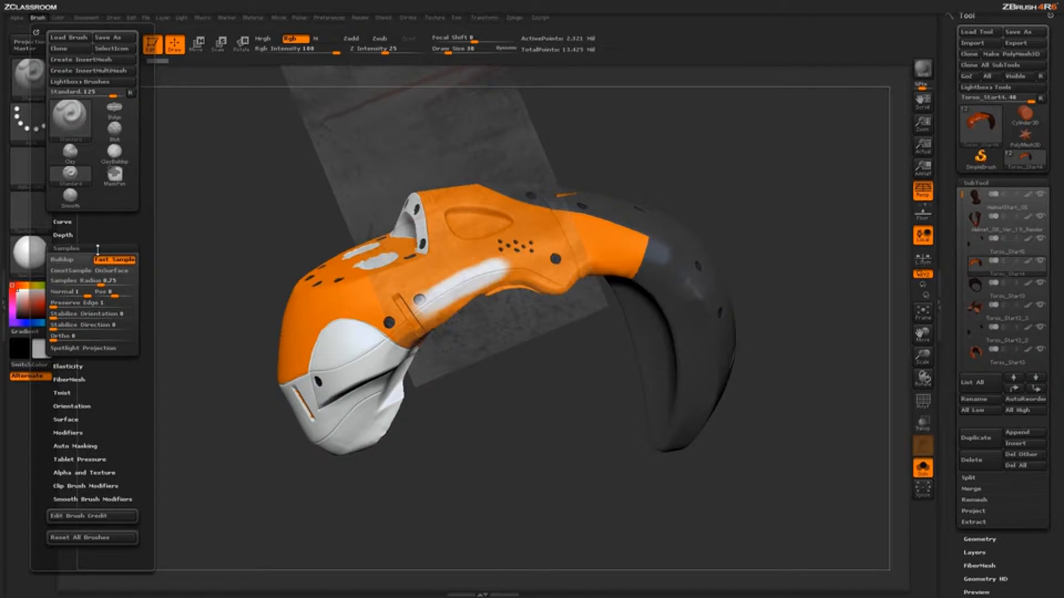
left_click(112, 349)
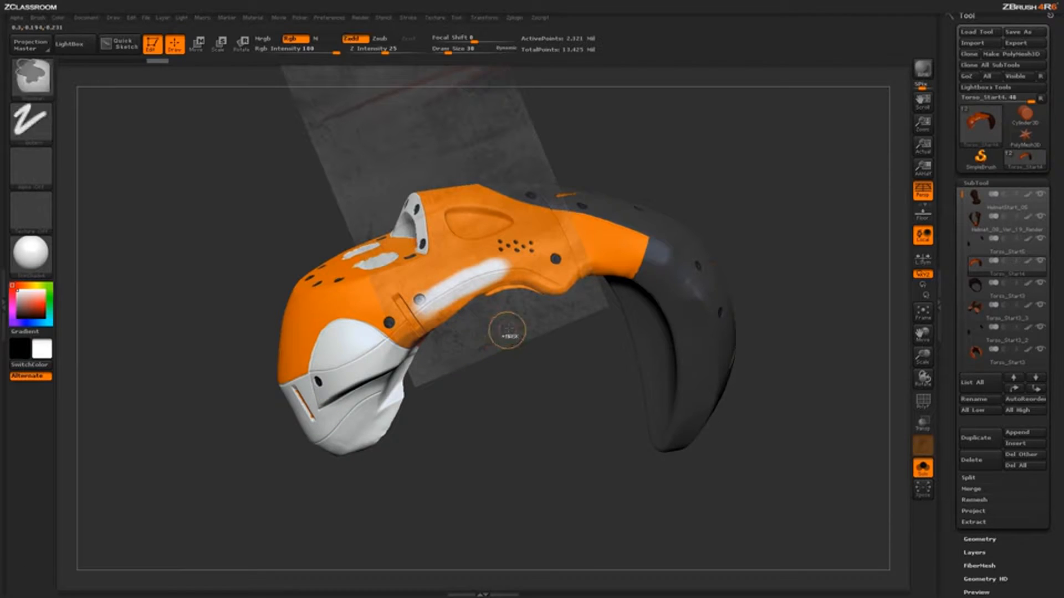
key("ctrl+z")
key("ctrl+z")
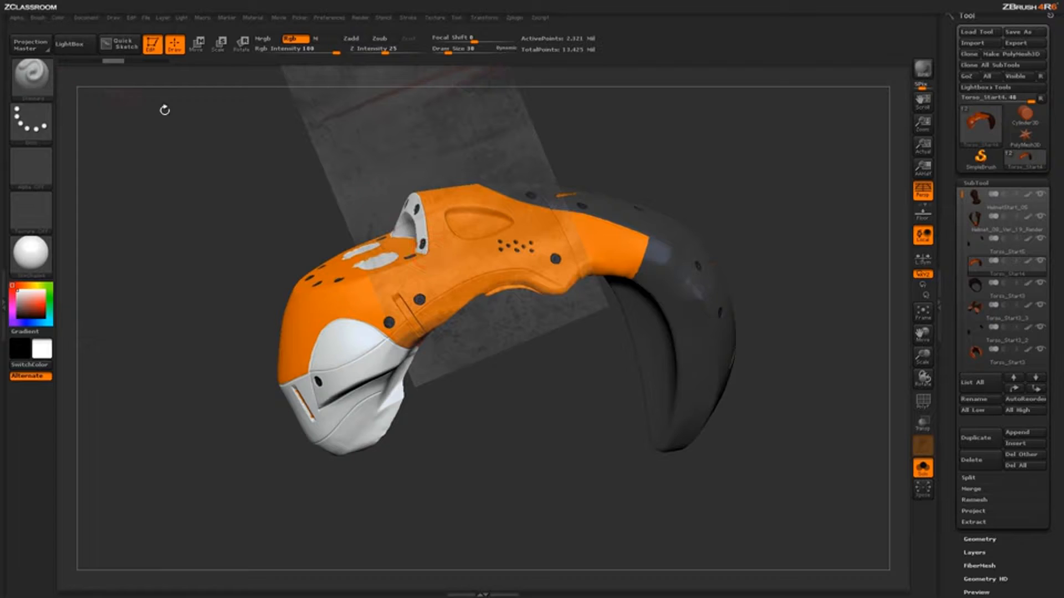
- Try a concrete-textured stroke at RGB Intensity 100 beside the side rivet, check it with Spotlight hidden, and undo it
left_click_drag(423, 313, 483, 273)
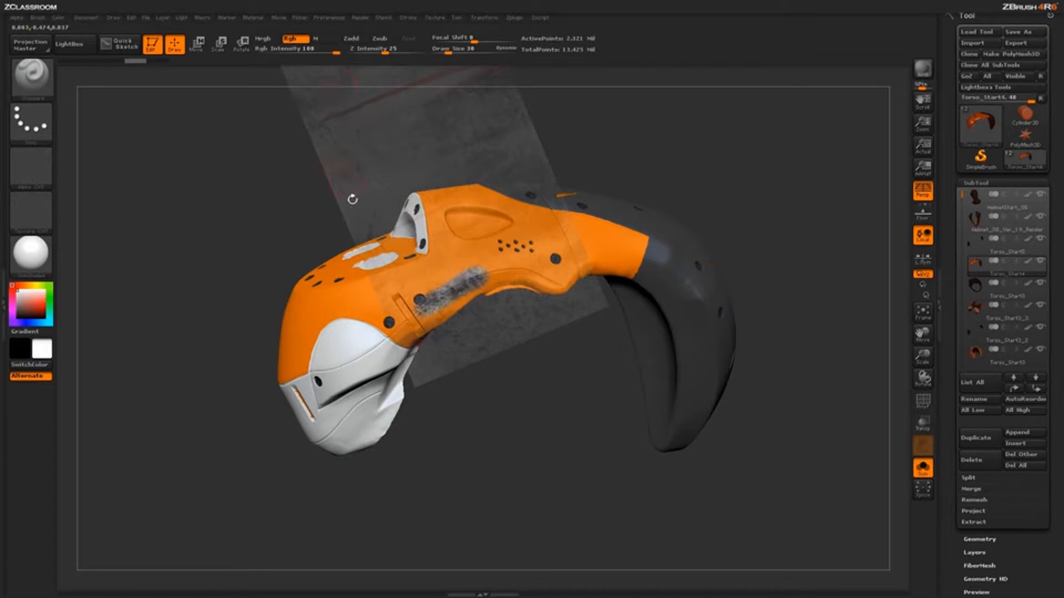
key("ctrl+h")
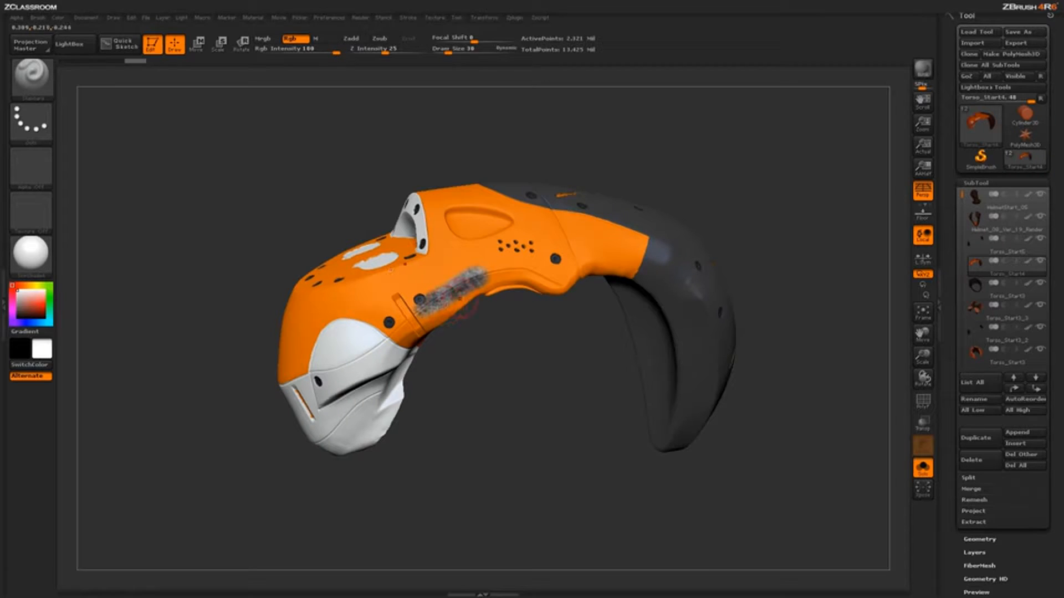
key("shift+z")
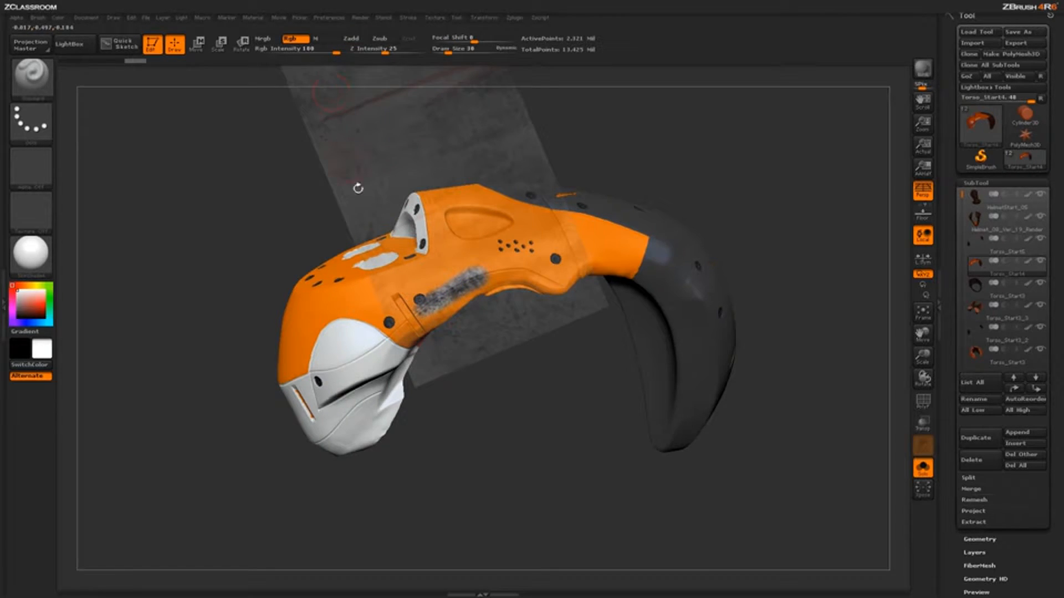
key("shift+z")
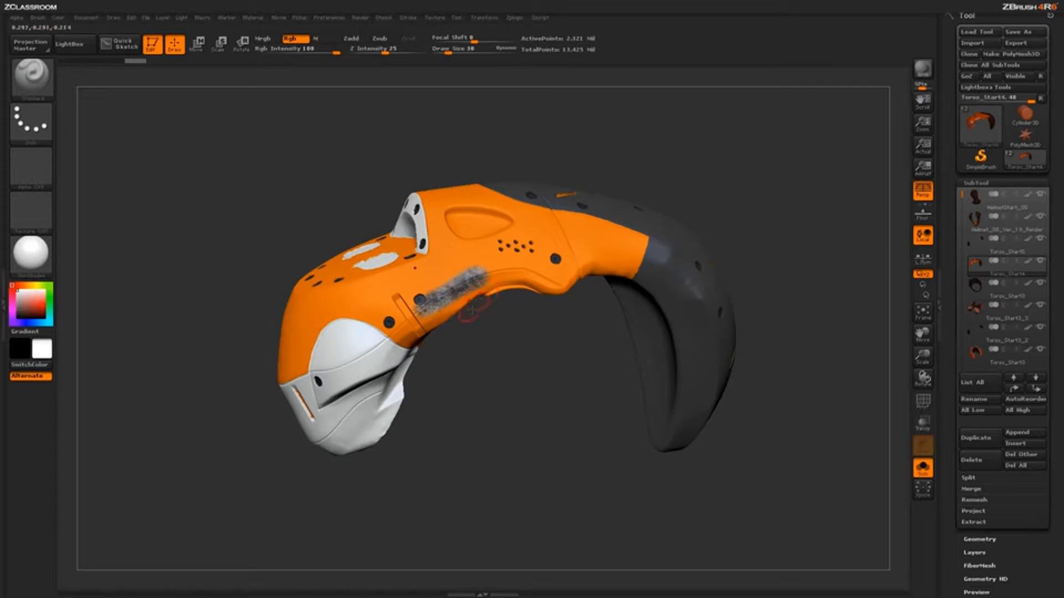
key("ctrl+z")
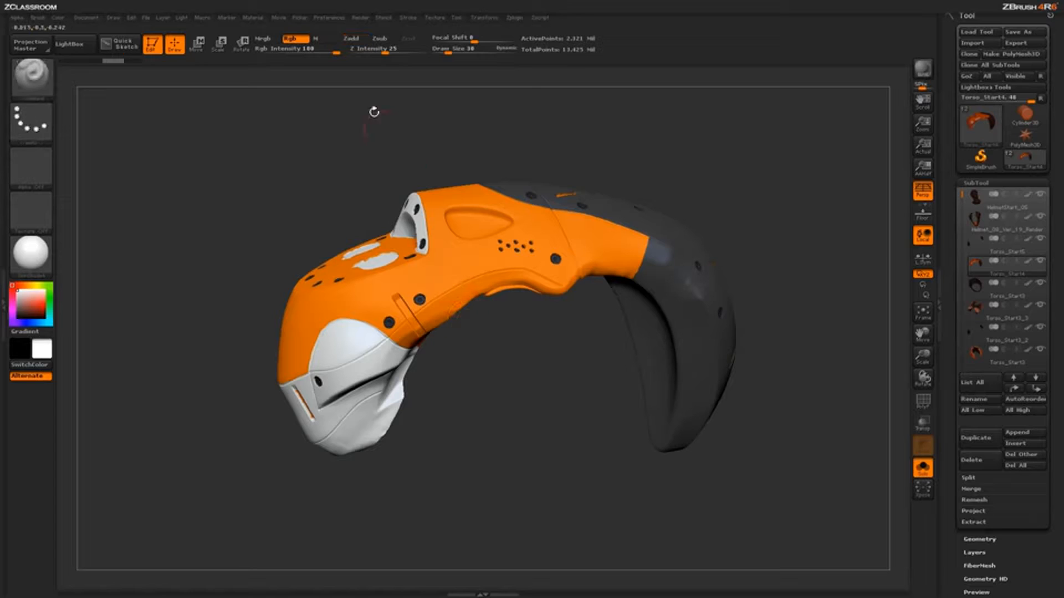
- Lower the RGB Intensity to 9 and paint a first faint concrete stroke along the shell's lower side seam
left_click_drag(321, 50, 280, 52)
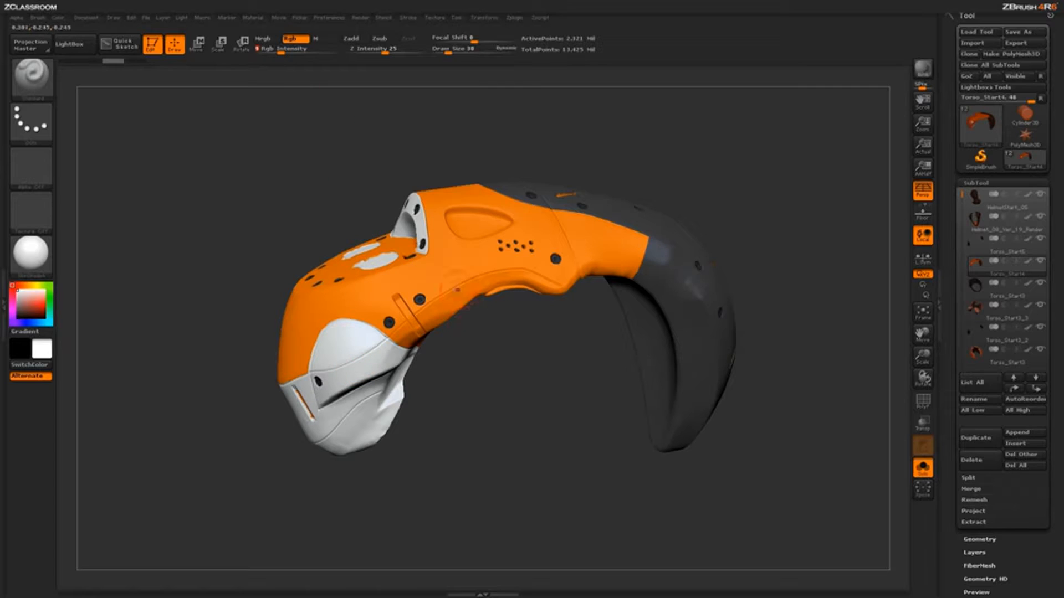
key("shift+z")
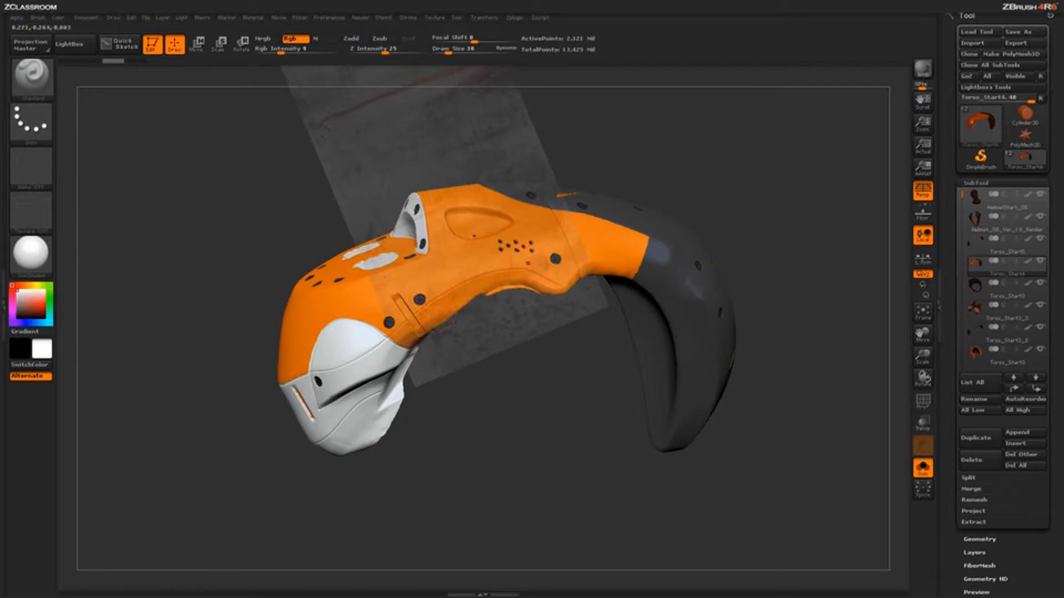
key("shift+z")
key("shift+z")
key("shift+z")
key("shift+z")
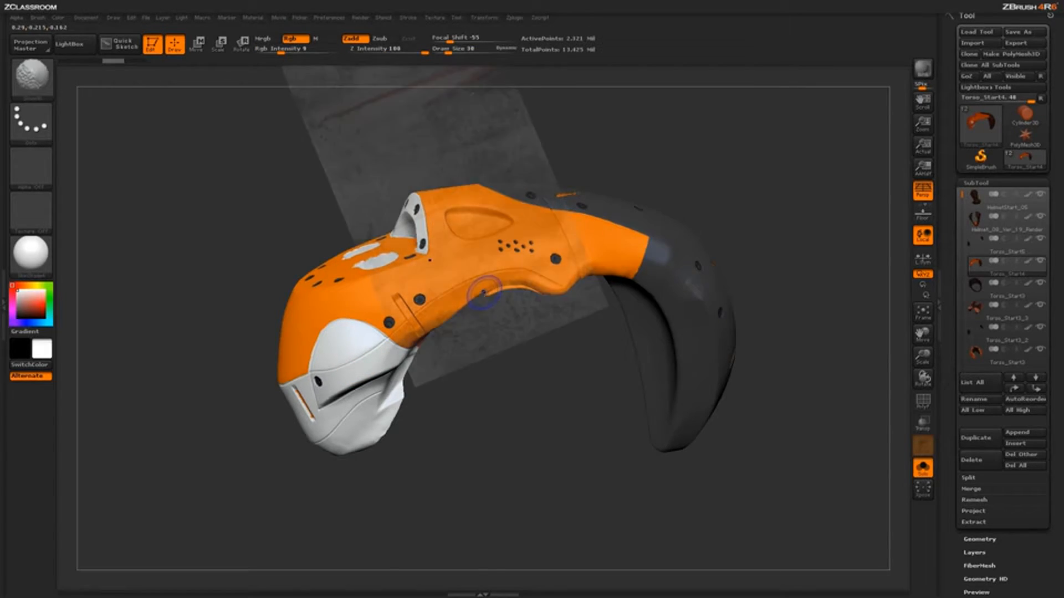
mouse_move(483, 292)
left_mouse_down()
mouse_move(486, 283)
mouse_move(473, 293)
left_mouse_up()
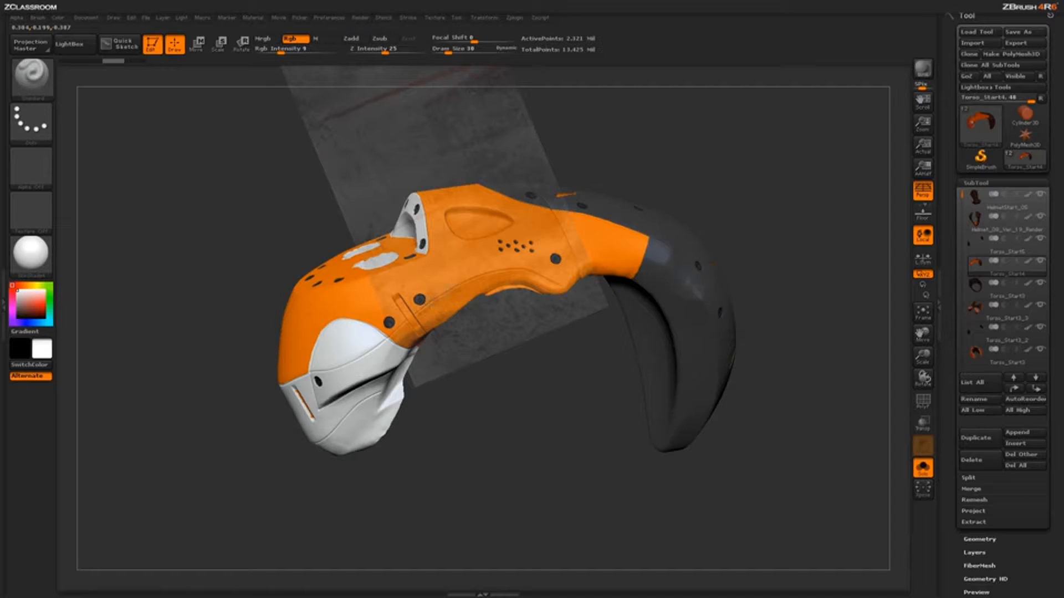
- Build up faint concrete grime along the lower side seam behind the rivet, checking it with Spotlight hidden between strokes
key("ctrl+shift+z")
key("ctrl+shift+z")
key("ctrl+shift+z")
key("ctrl+shift+z")
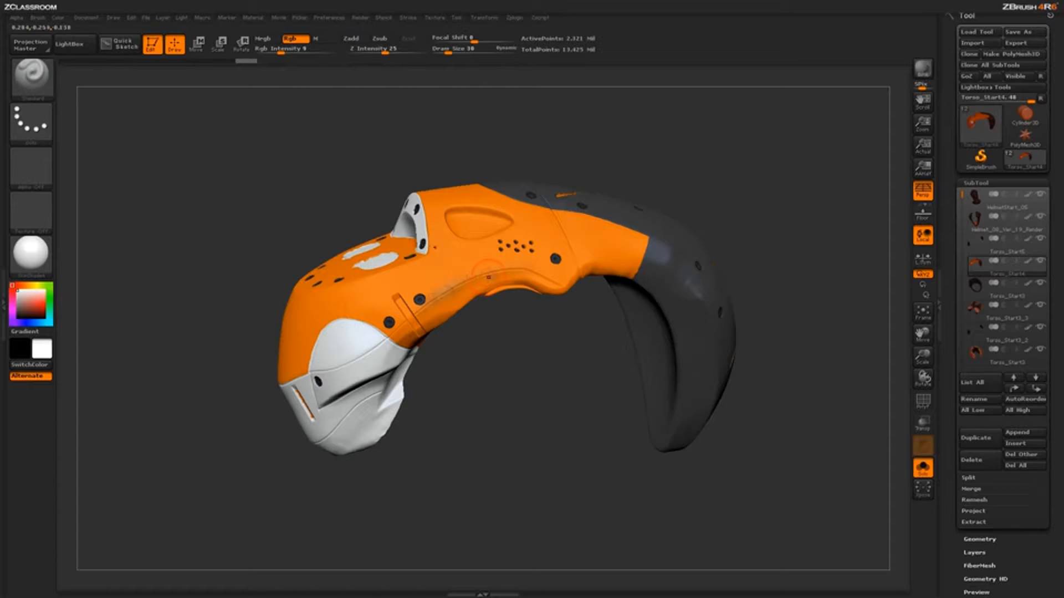
key("ctrl+shift+z")
key("ctrl+shift+z")
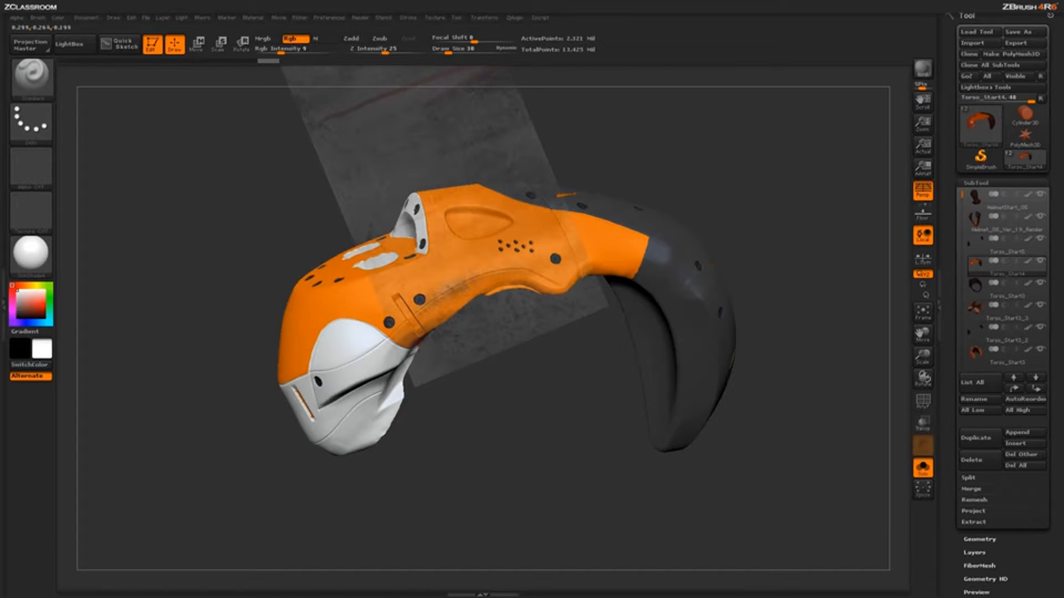
key("ctrl+shift+z")
key("ctrl+shift+z")
key("ctrl+shift+z")
key("ctrl+shift+z")
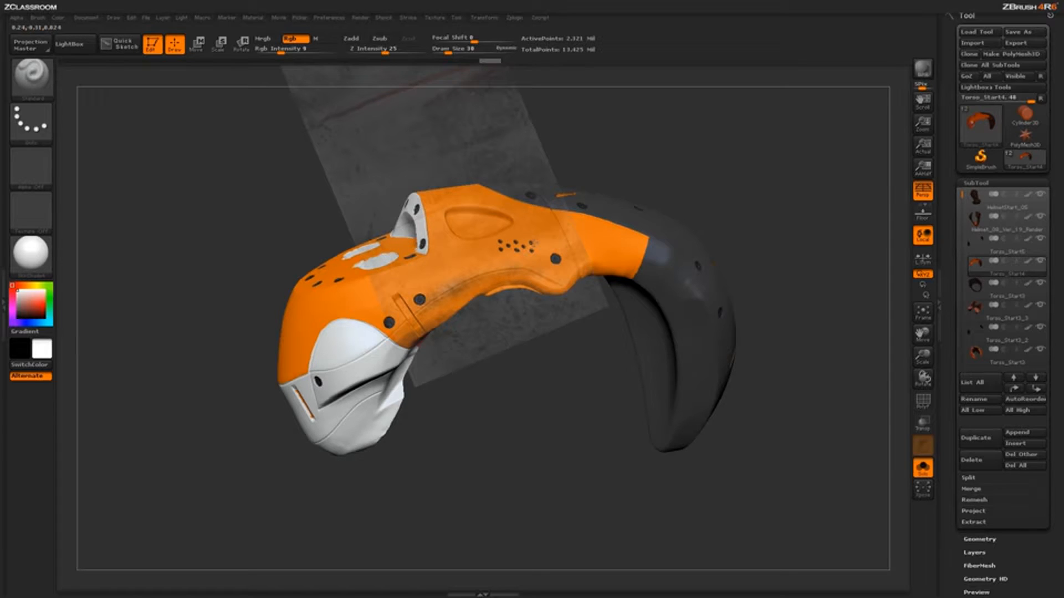
key("ctrl+shift+z")
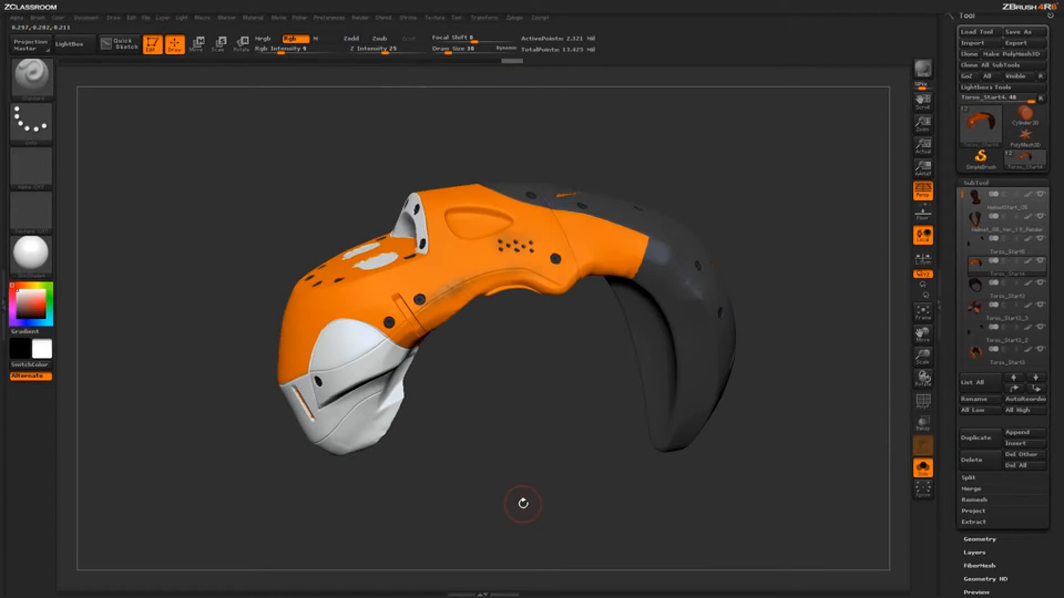
key("ctrl+shift+z")
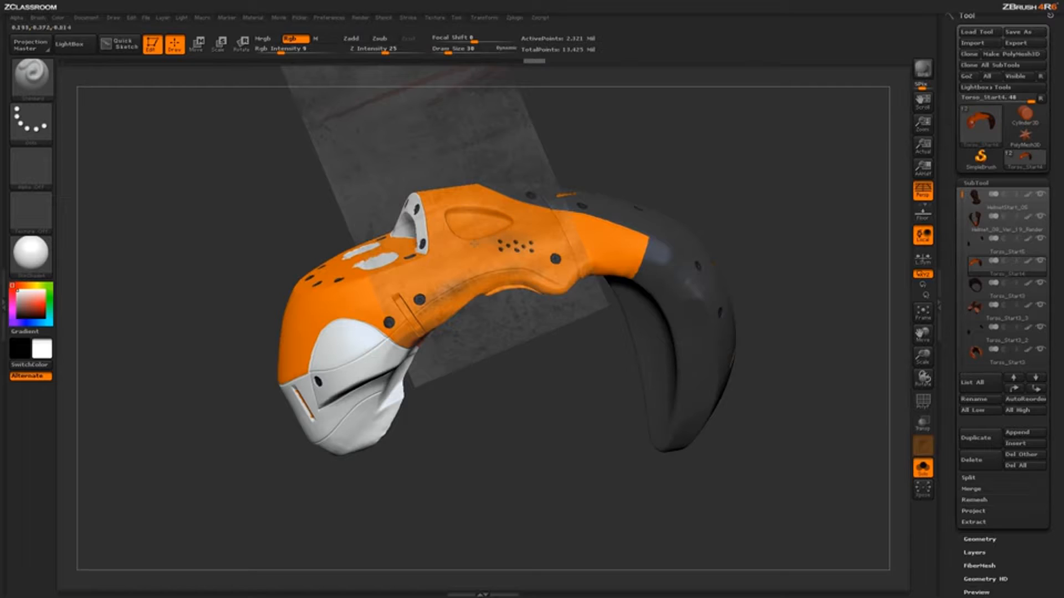
- Add faint concrete grime around the recessed slot between the two side rivets, checking it with Spotlight hidden
key("ctrl+shift+z")
key("ctrl+z")
key("ctrl+z")
key("ctrl+shift+z")
key("shift+z")
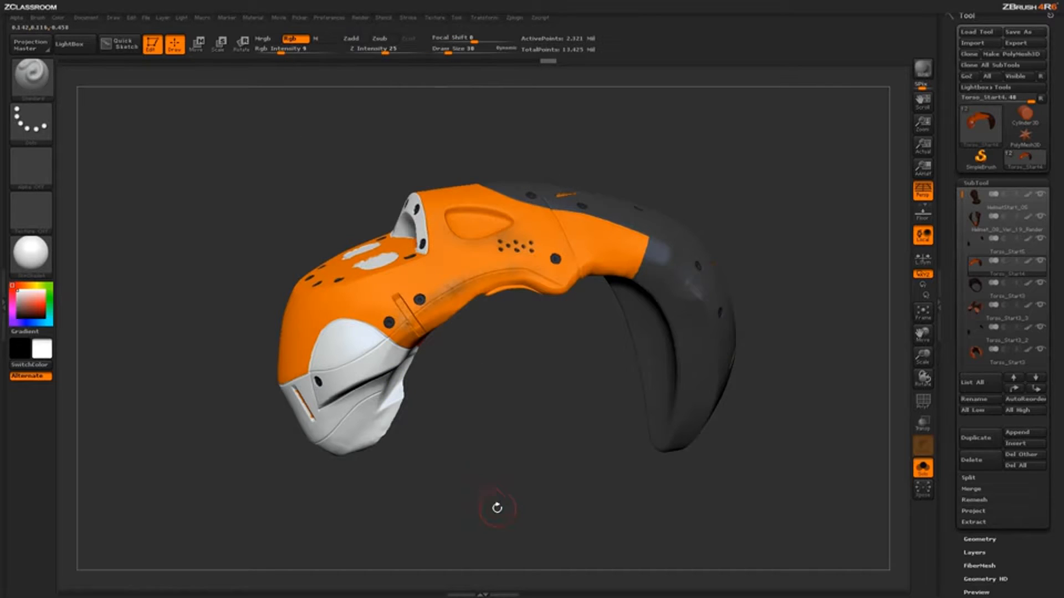
key("shift+z")
key("ctrl+shift+z")
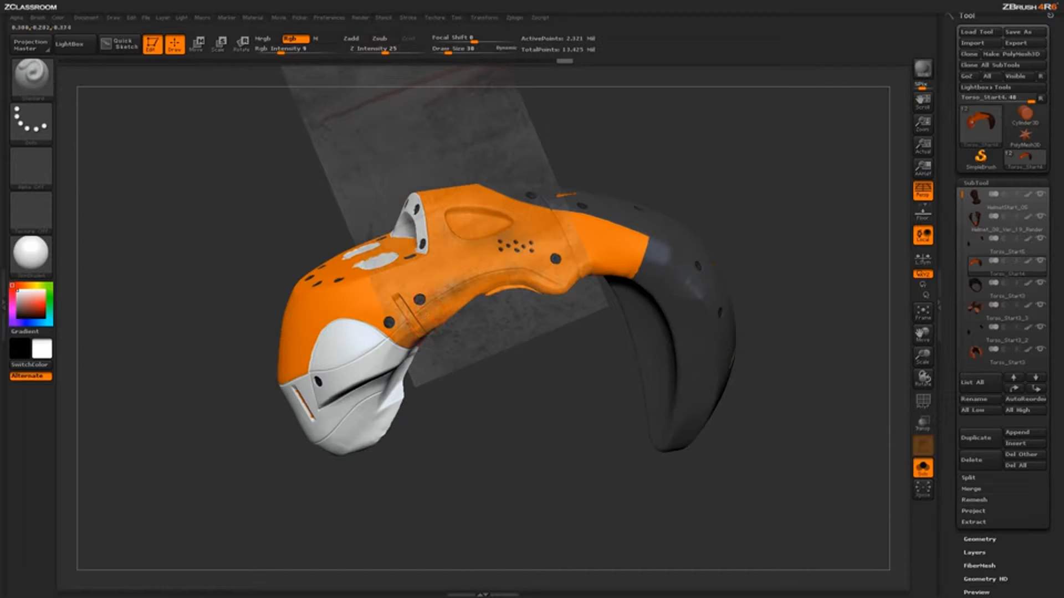
key("ctrl+shift+z")
key("ctrl+shift+z")
key("shift+z")
key("ctrl+shift+z")
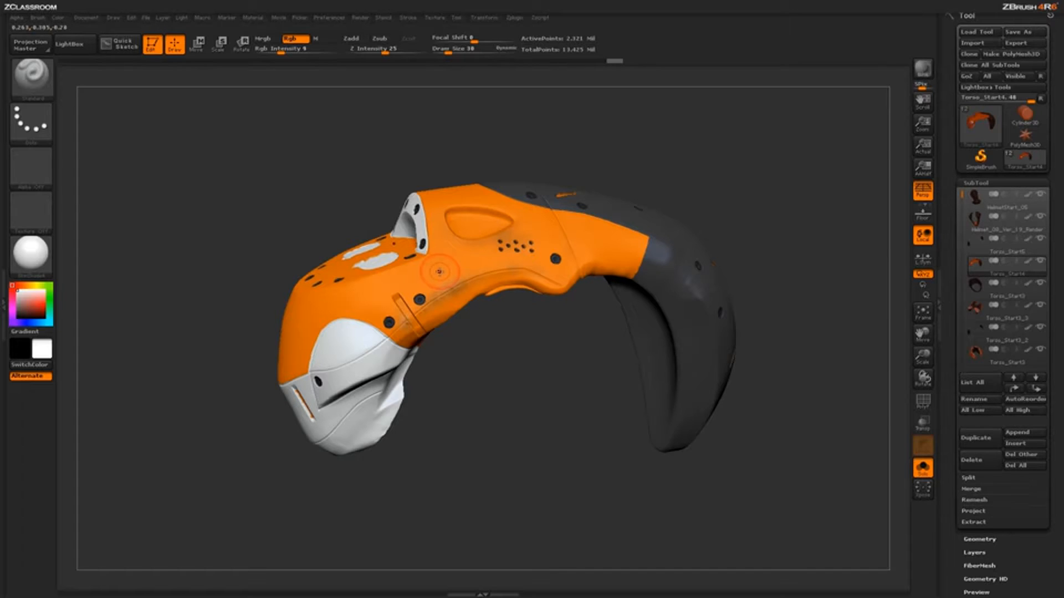
- Sample the shell's orange as the brush colour and paint it lightly over parts of the side grime with Spotlight hidden
key("c")
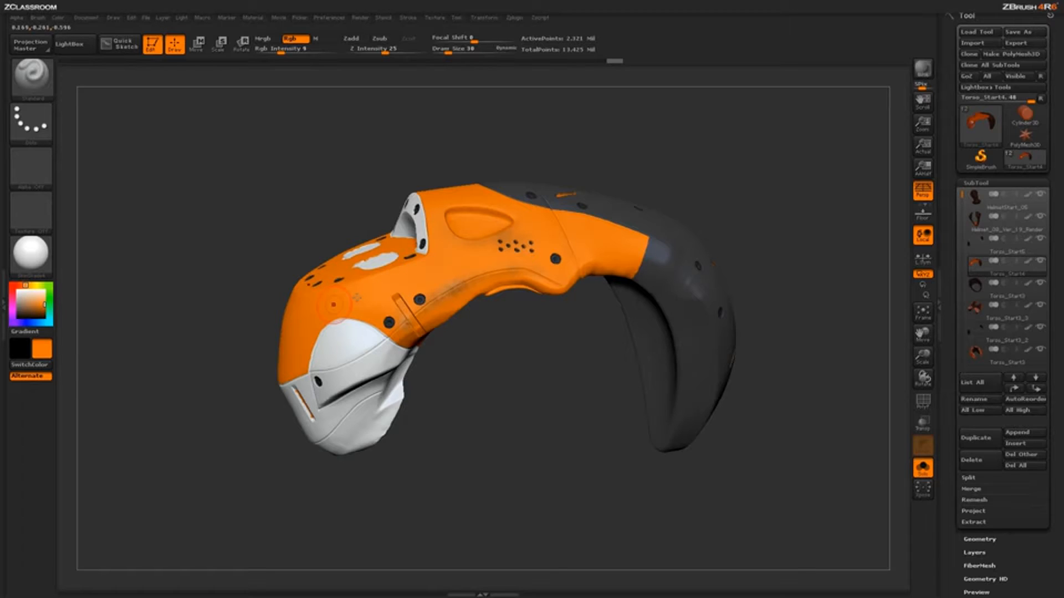
key("c")
key("c")
key("c")
key("c")
key("c")
key("c")
key("shift+z")
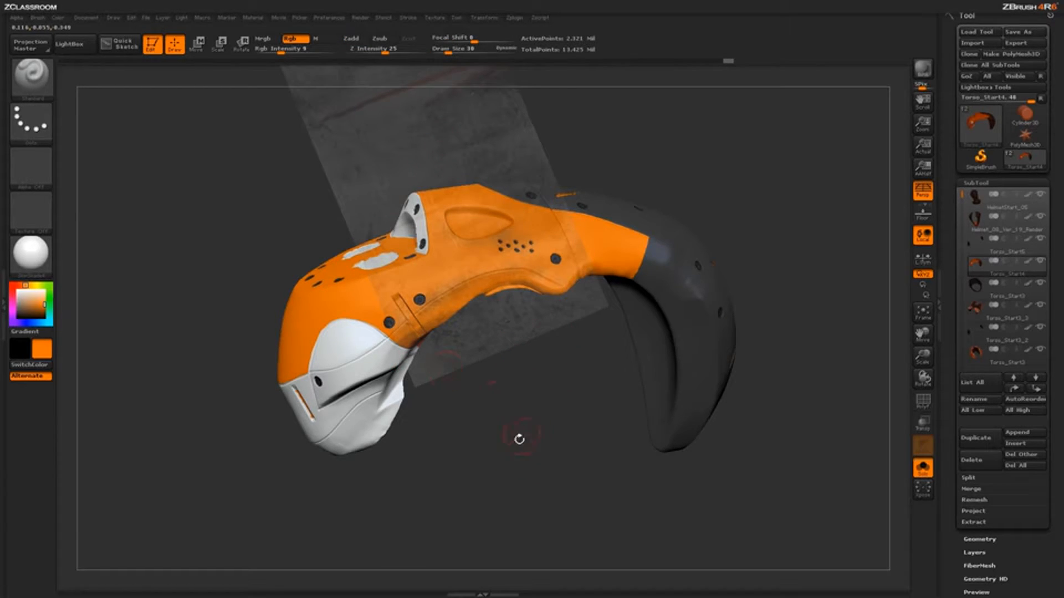
- Turn the helmet towards its front and paint faint concrete grime around the white cheek panel, checking it with Spotlight hidden
left_click_drag(523, 454, 546, 442)
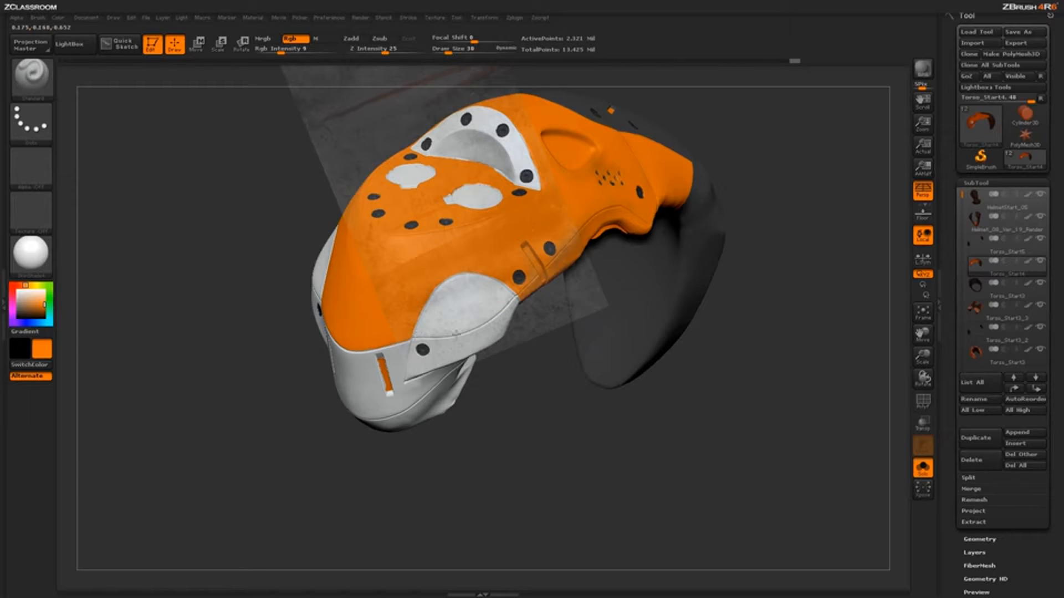
key("shift+z")
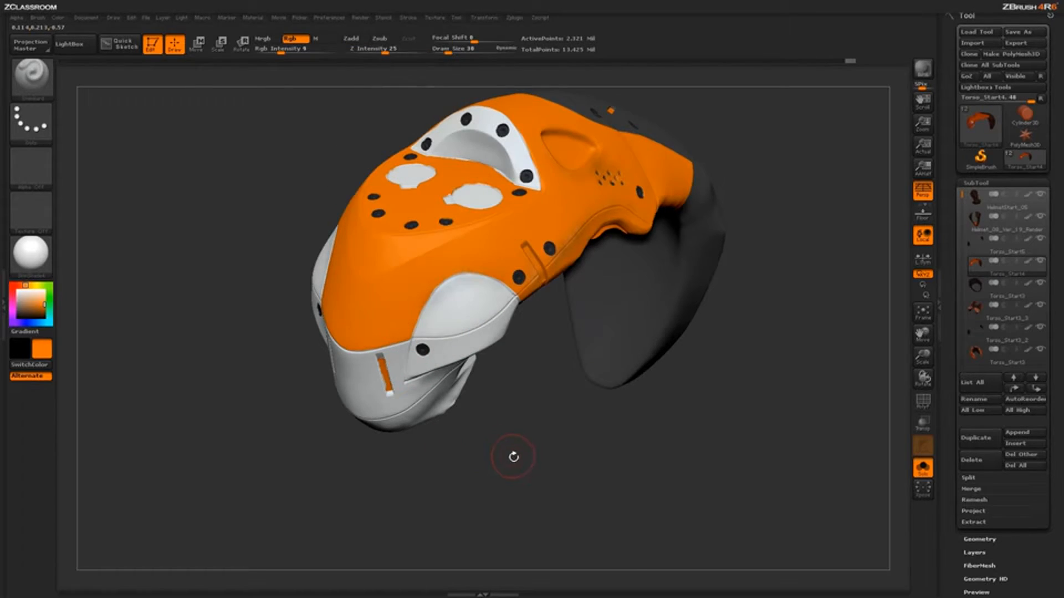
left_click_drag(513, 456, 478, 433)
key("shift+z")
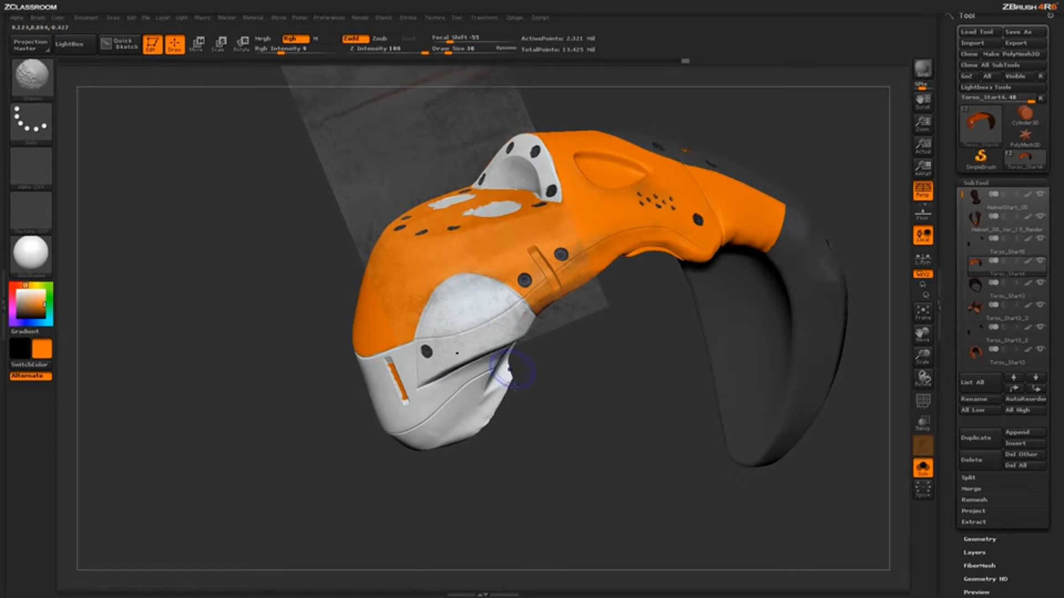
key("shift+z")
- Paint faint concrete grime on the front seam beside the cheek rivet and inspect it from several angles with Spotlight hidden
left_click_drag(527, 440, 648, 448)
key("shift+z")
left_click(414, 343)
left_click_drag(414, 343, 382, 386)
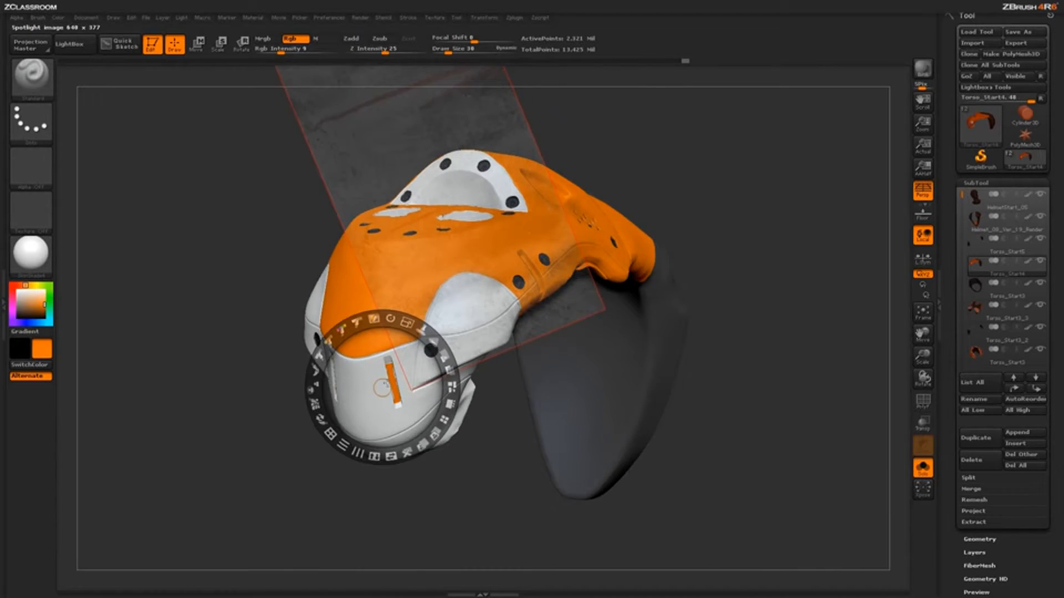
key("z")
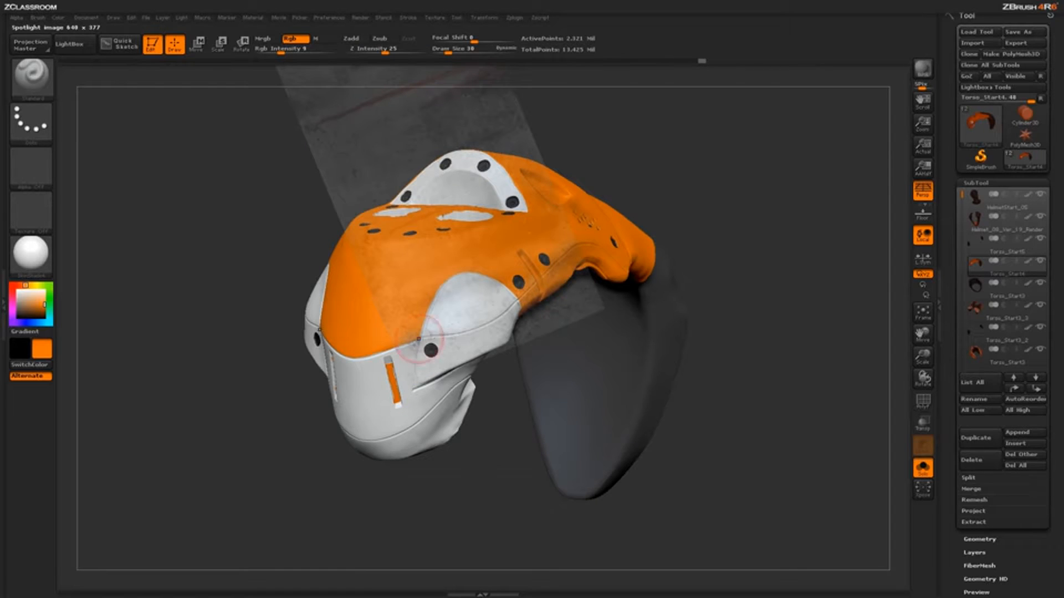
key("shift+z")
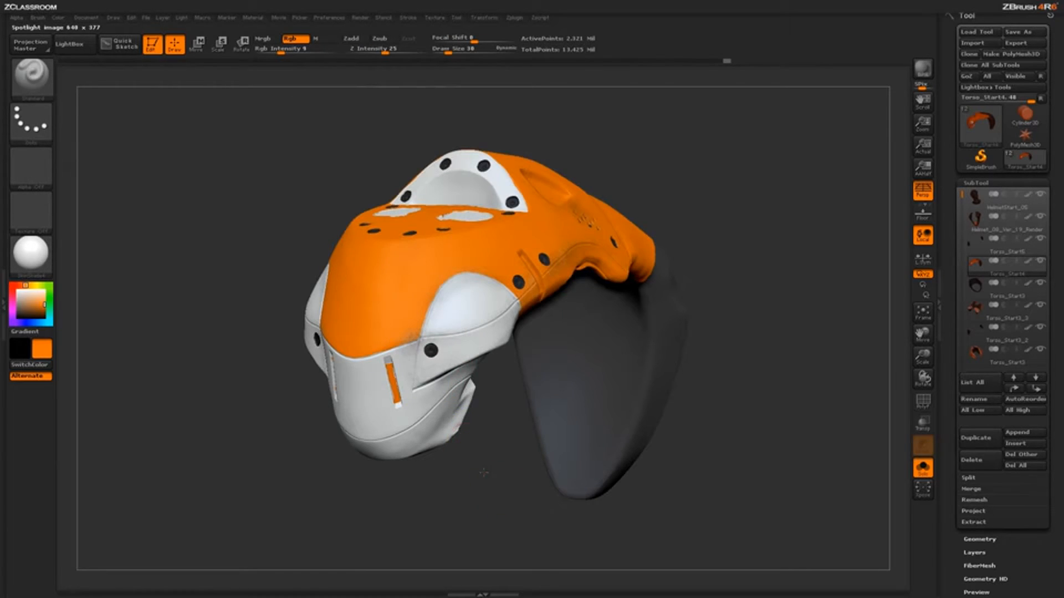
left_click_drag(483, 473, 577, 322)
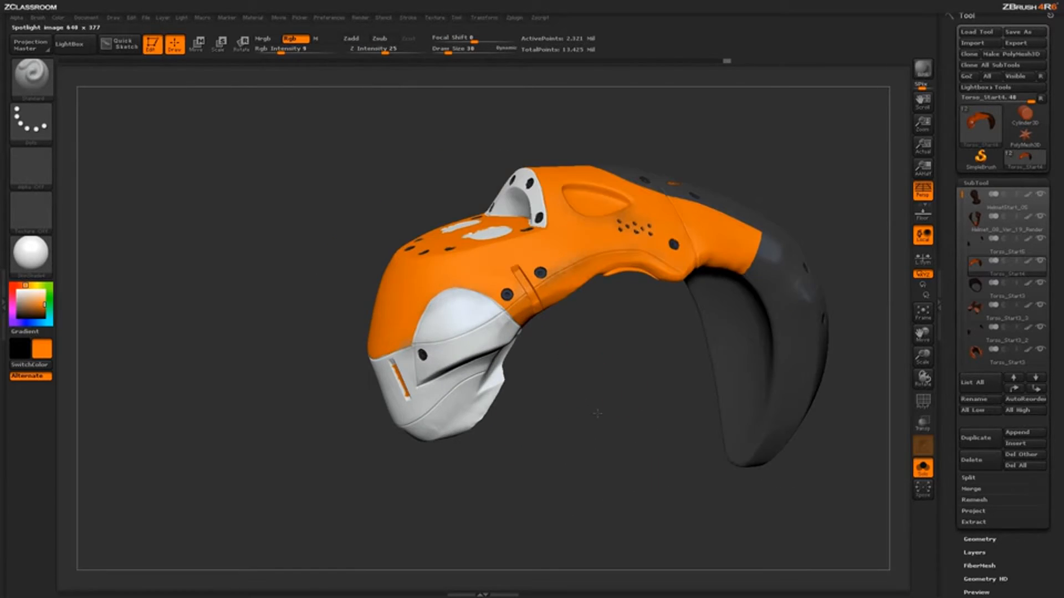
left_click_drag(597, 414, 642, 450)
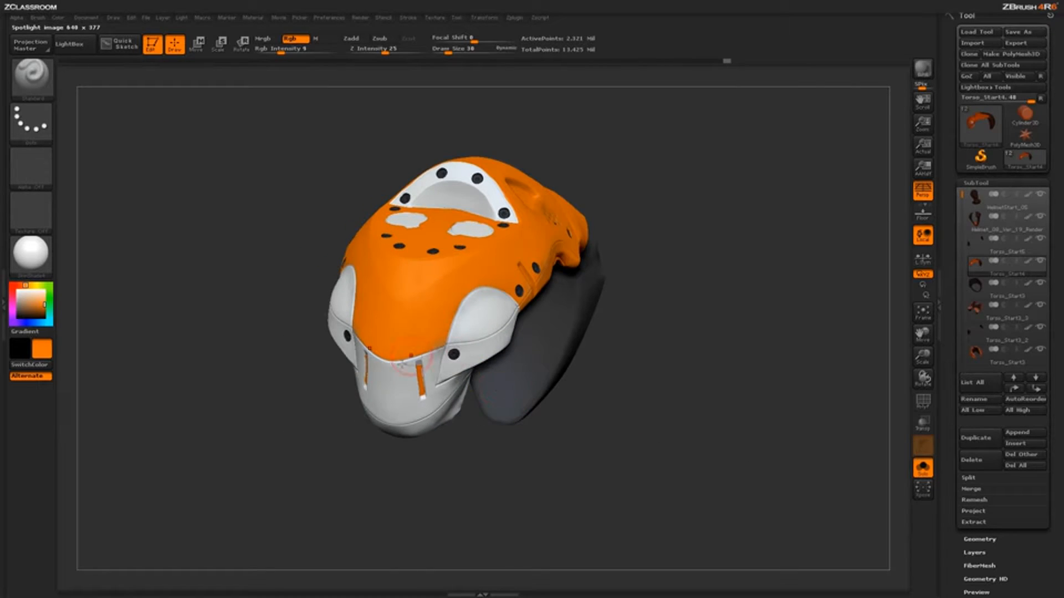
left_click_drag(525, 480, 666, 456)
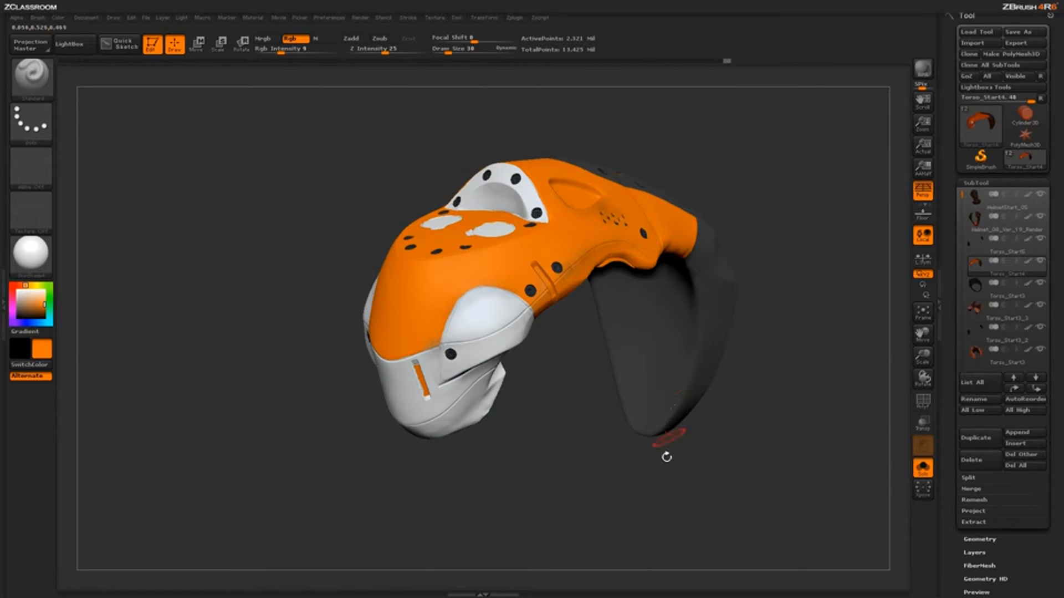
- Paint faint concrete grime around the cheek rivet and the front slot on both sides of the white front panel
key("shift")
mouse_move(549, 437)
left_mouse_down()
mouse_move(555, 468)
mouse_move(579, 482)
left_mouse_up()
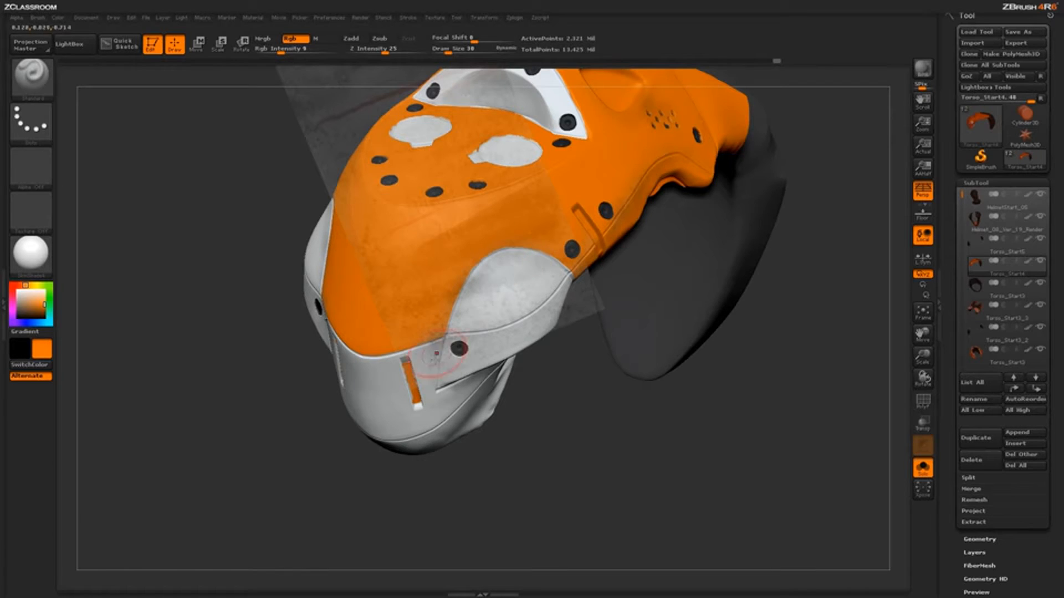
left_click_drag(513, 457, 542, 373)
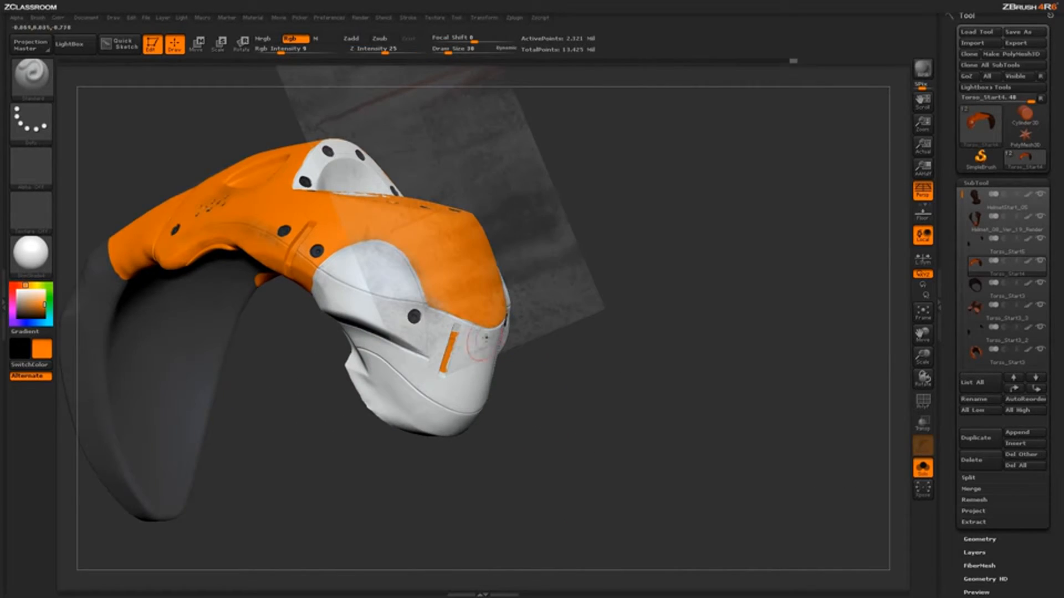
left_click_drag(587, 405, 560, 470)
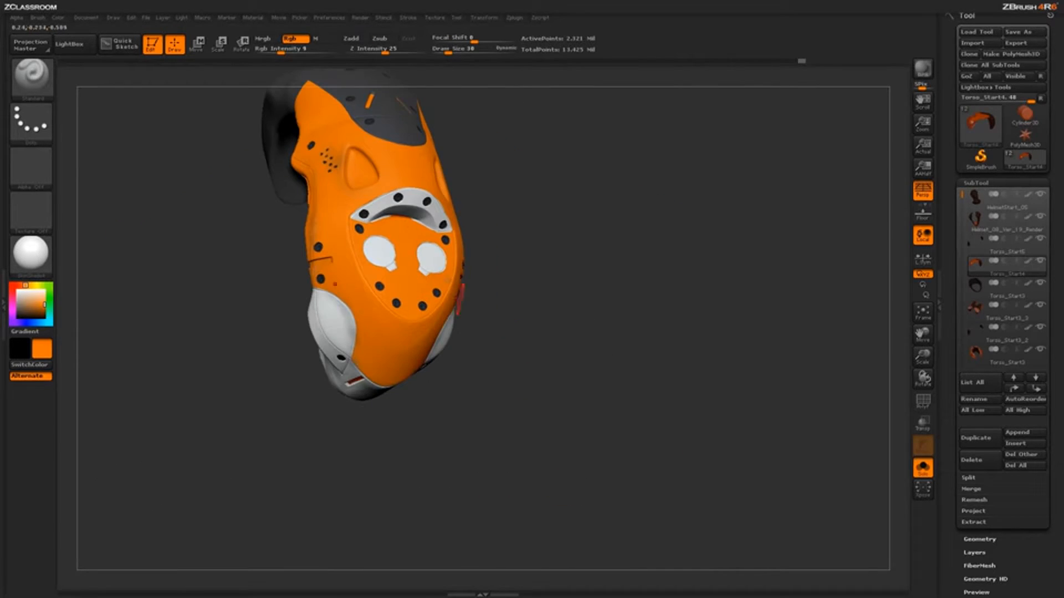
- Paint faint concrete grime across the orange nose and the area below the white eye patches, inspecting it with Spotlight hidden
left_click_drag(554, 371, 421, 330)
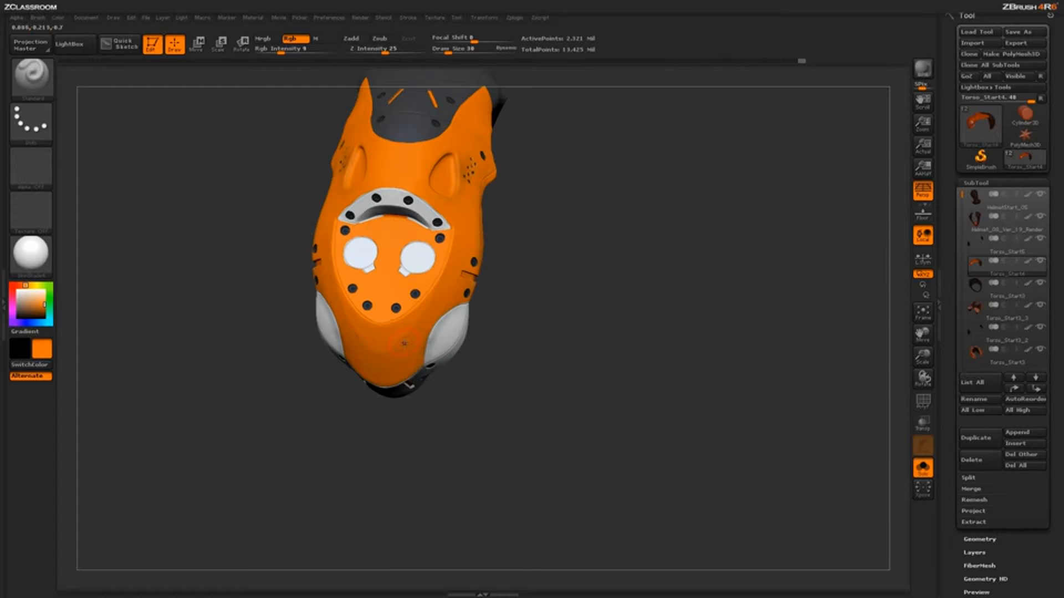
left_click_drag(551, 408, 482, 295)
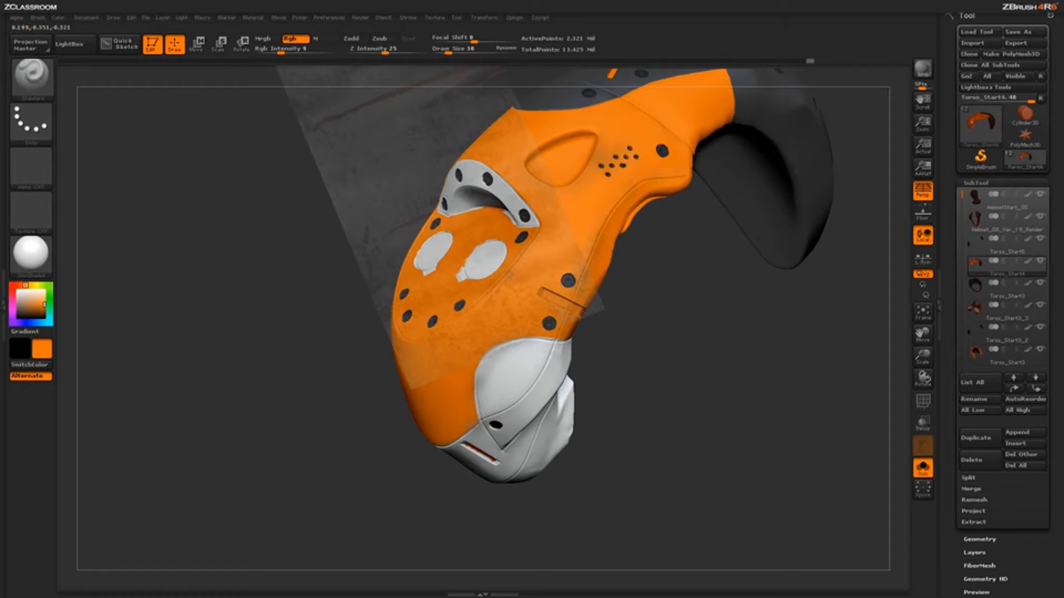
left_click_drag(605, 375, 636, 425)
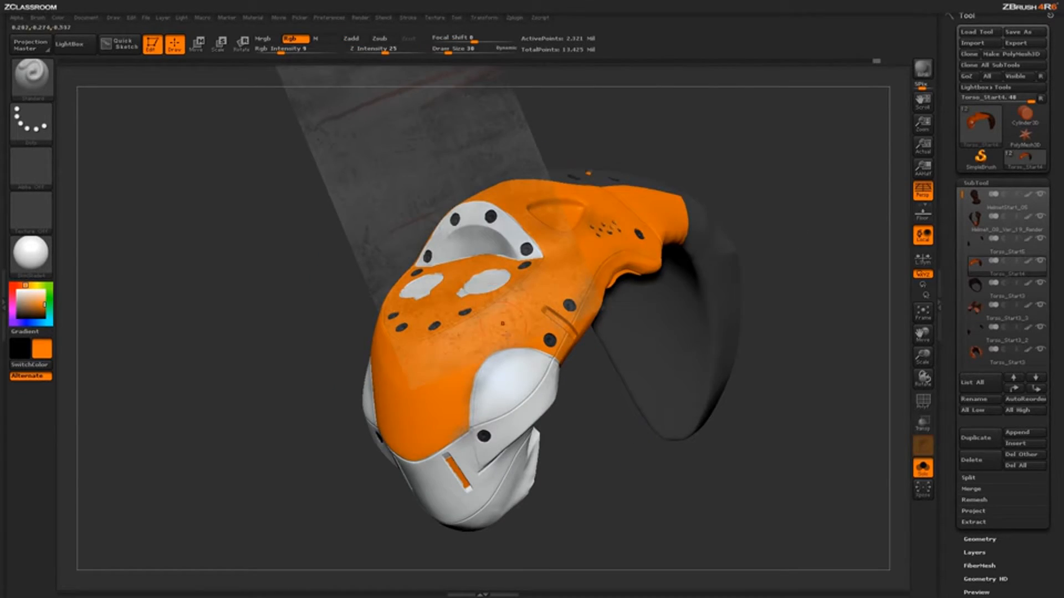
mouse_move(604, 487)
left_mouse_down()
mouse_move(639, 453)
mouse_move(599, 419)
mouse_move(598, 387)
mouse_move(664, 432)
mouse_move(684, 426)
left_mouse_up()
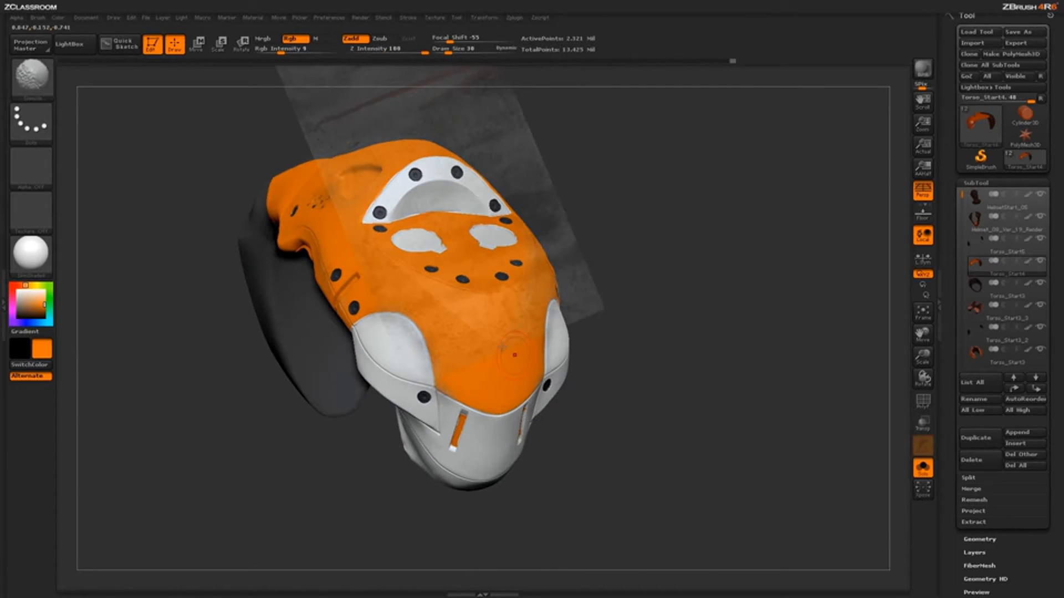
left_click_drag(621, 377, 603, 392)
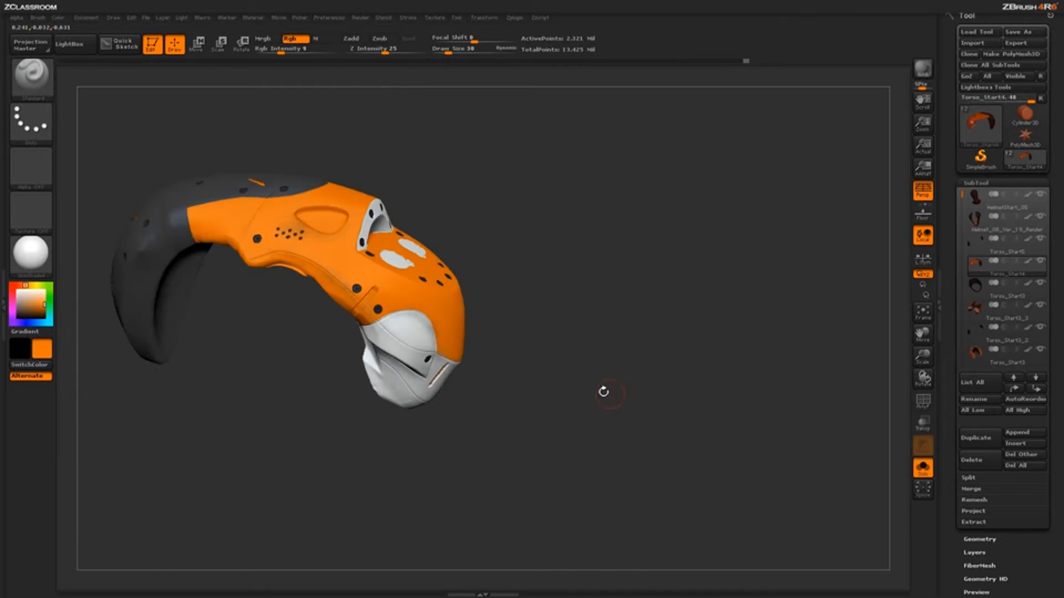
- Rotate the concrete image in Spotlight to nearly horizontal, place it over the shell's side, and hide it
key("space")
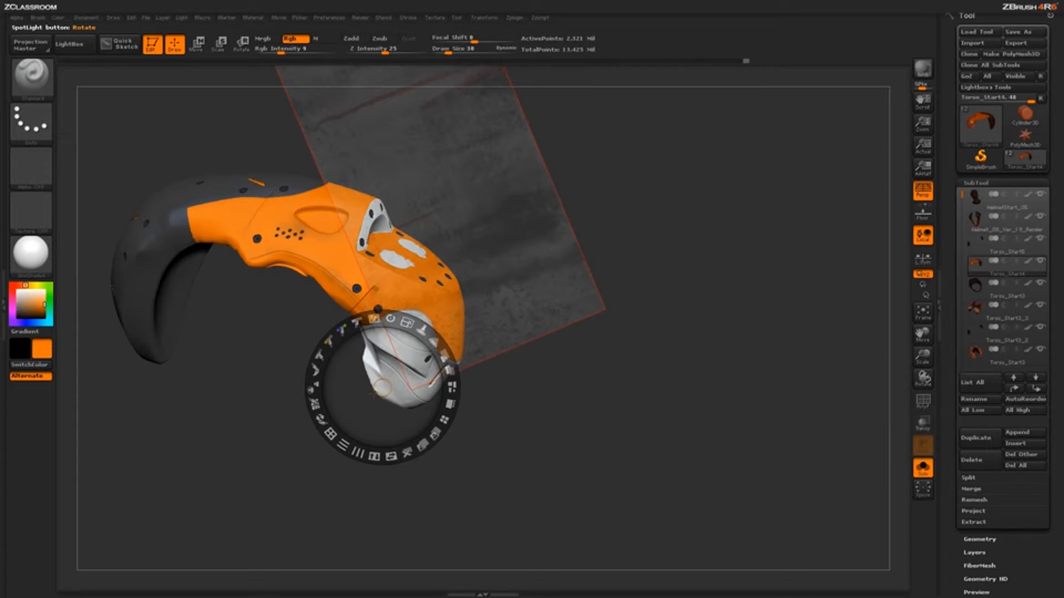
left_click_drag(413, 360, 405, 486)
left_click_drag(382, 445, 331, 491)
left_click_drag(338, 415, 449, 338)
left_click_drag(319, 323, 384, 259)
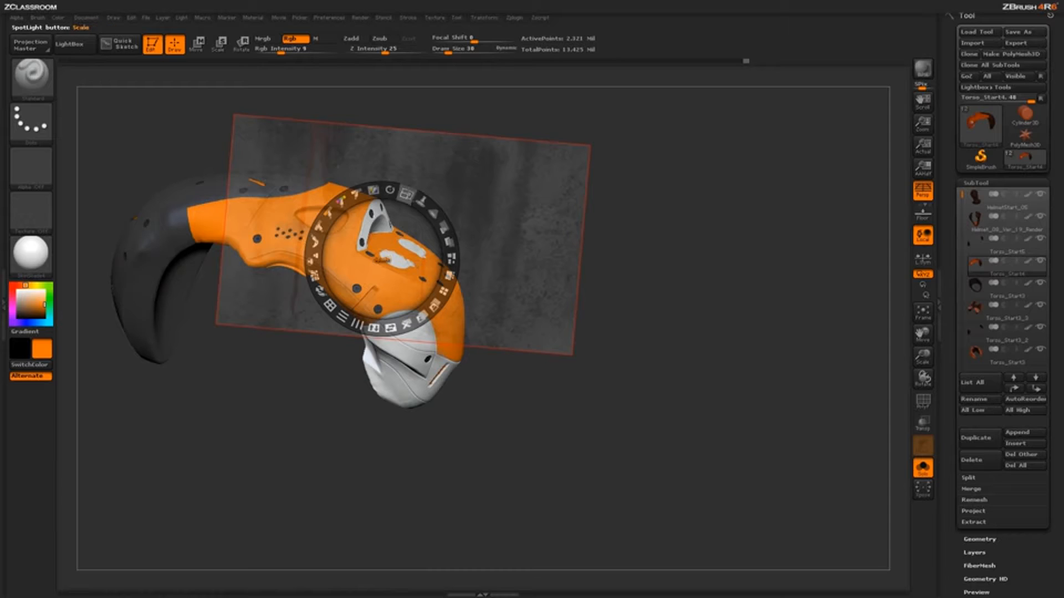
key("shift+z")
- Enlarge the shell's side view and move the concrete image over the cluster of vent holes, ready for painting
left_click_drag(472, 369, 775, 471)
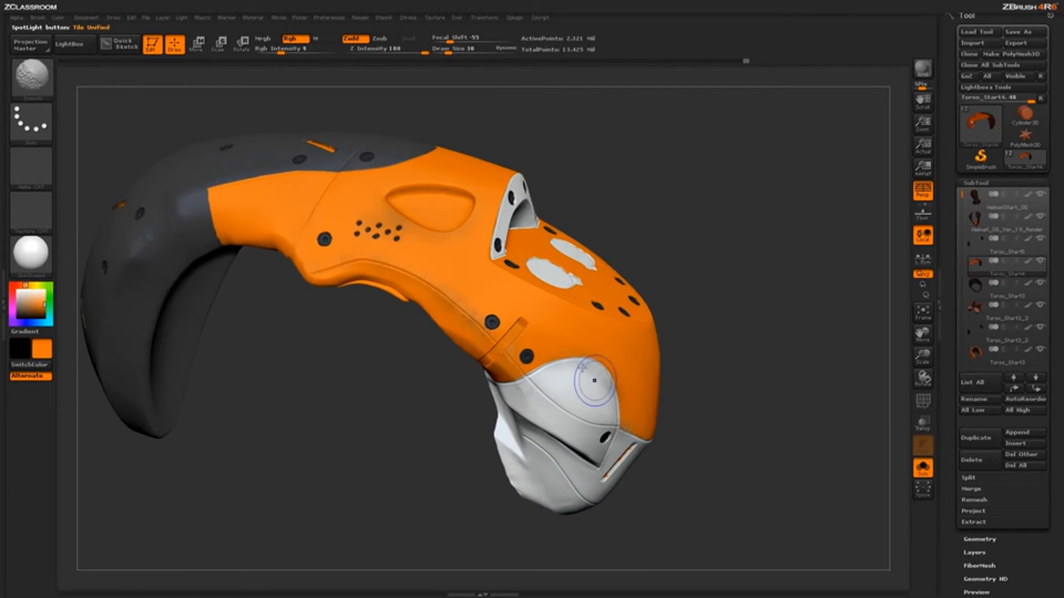
key("z")
left_click_drag(406, 281, 348, 250)
key("shift+z")
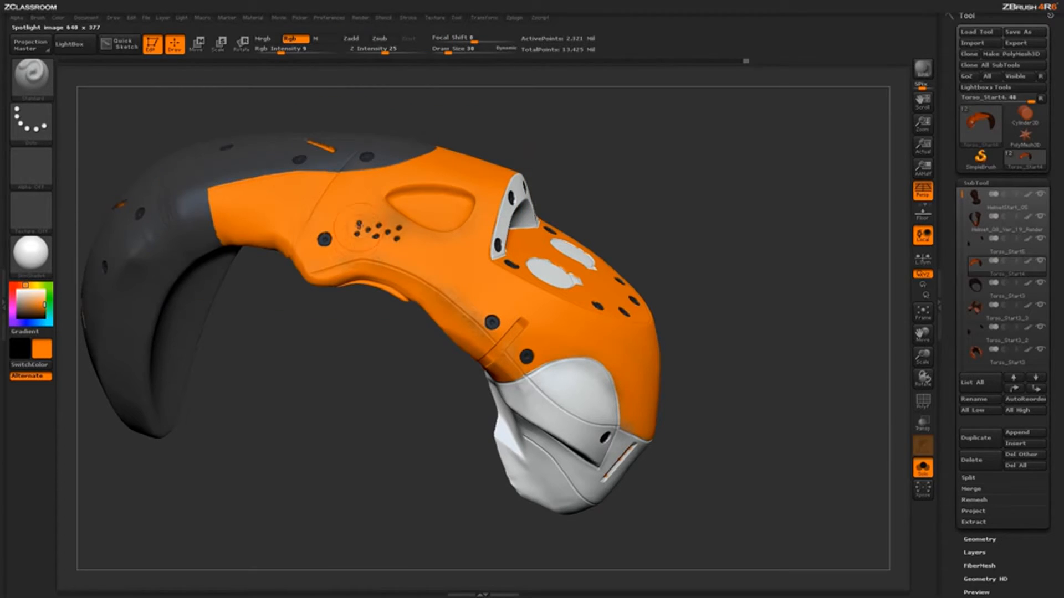
key("shift+z")
key("z")
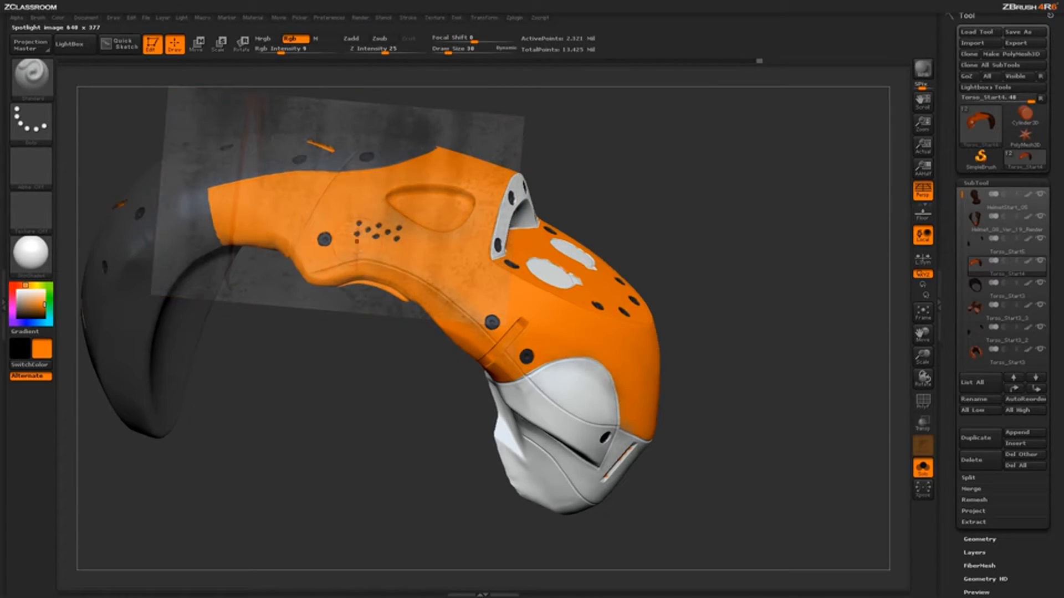
- Paint faint concrete grime around the vent holes and check it with Spotlight hidden
left_click_drag(375, 244, 351, 243)
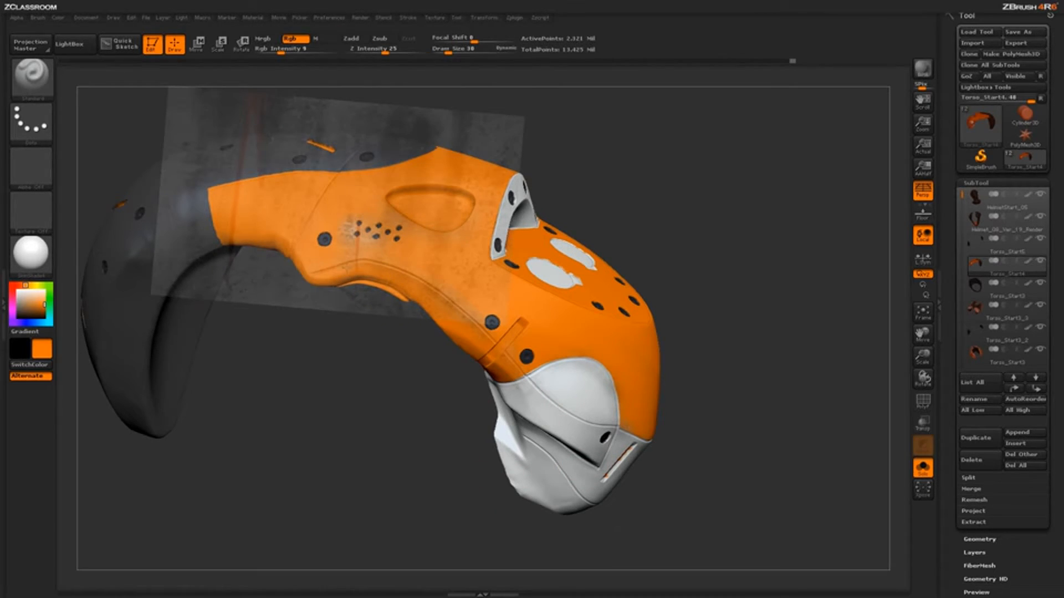
key("shift+z")
key("ctrl")
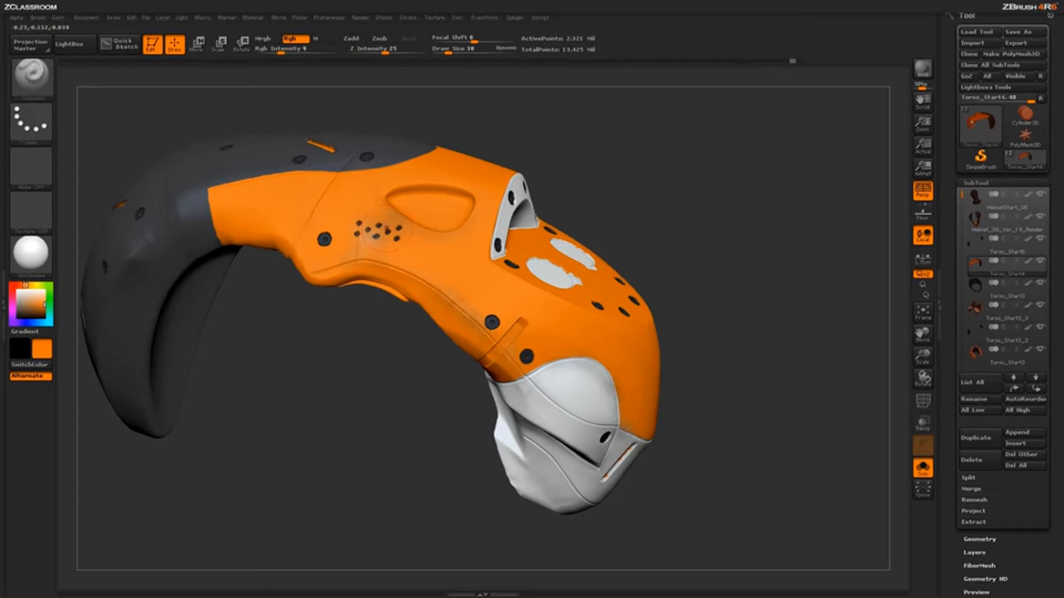
key("shift+z")
key("z")
key("shift+z")
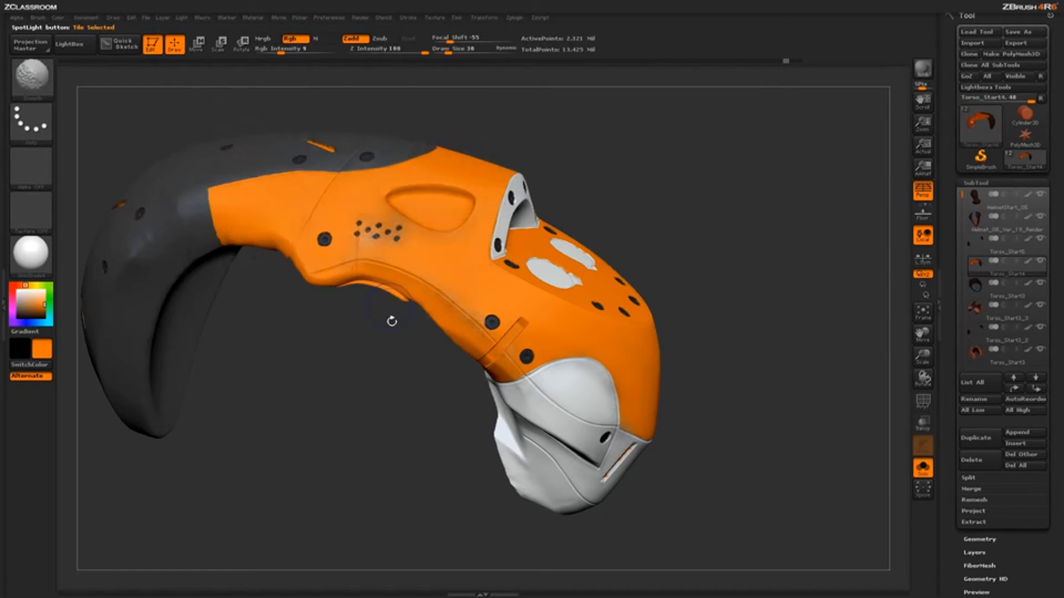
- Paint faint concrete grime where the orange shell meets the white brow bracket
left_click_drag(729, 421, 705, 439)
key("shift+z")
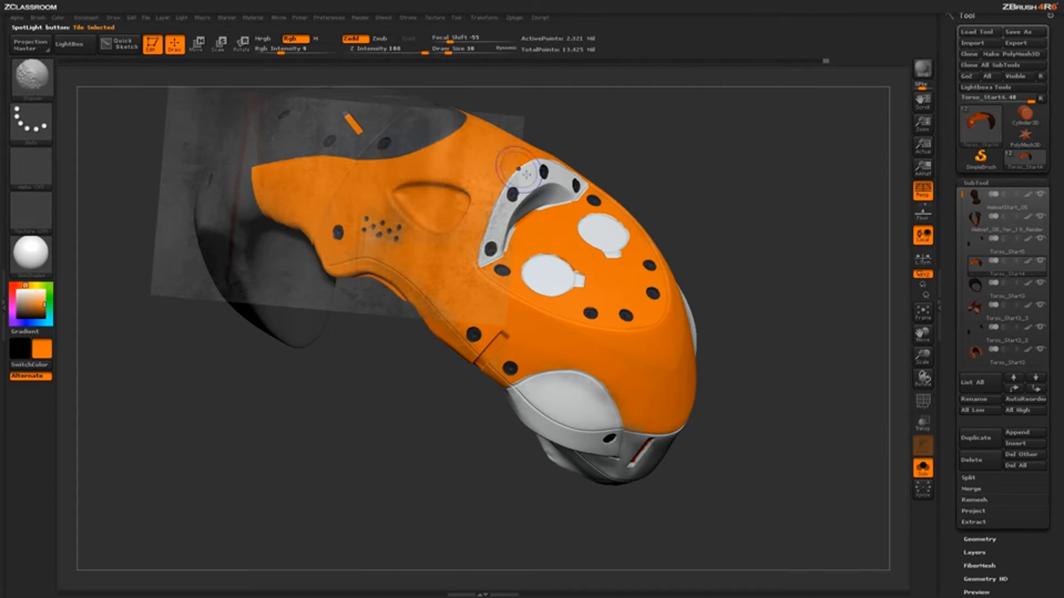
key("shift+z")
- Paint faint concrete grime around the upper orange slot and rivets on the dark rear panel, checking it with Spotlight hidden
left_click_drag(739, 441, 690, 442)
key("shift+z")
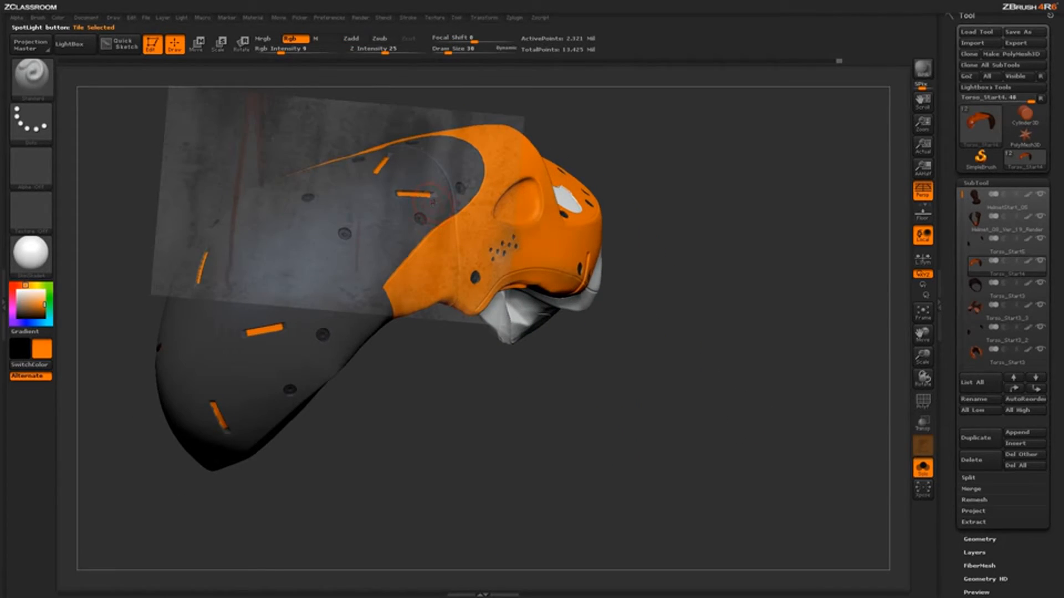
key("shift+z")
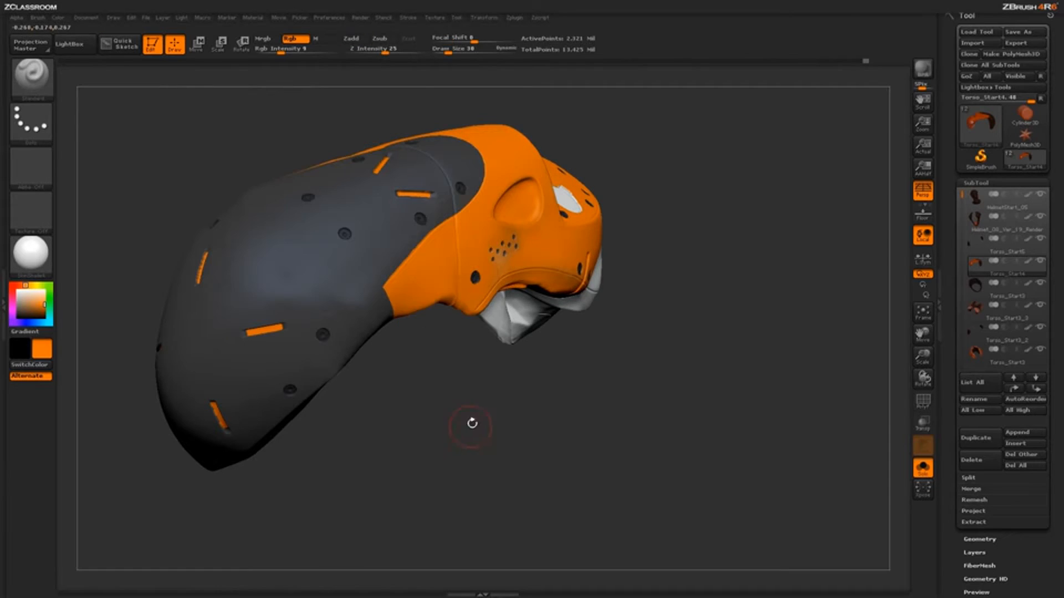
left_click_drag(471, 423, 457, 480)
key("shift+z")
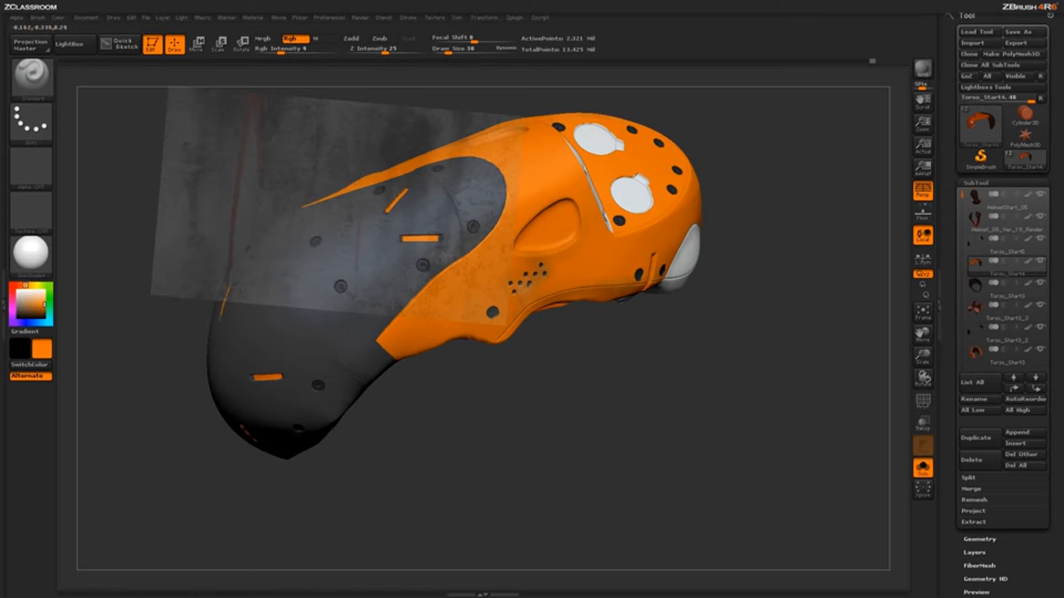
key("shift+z")
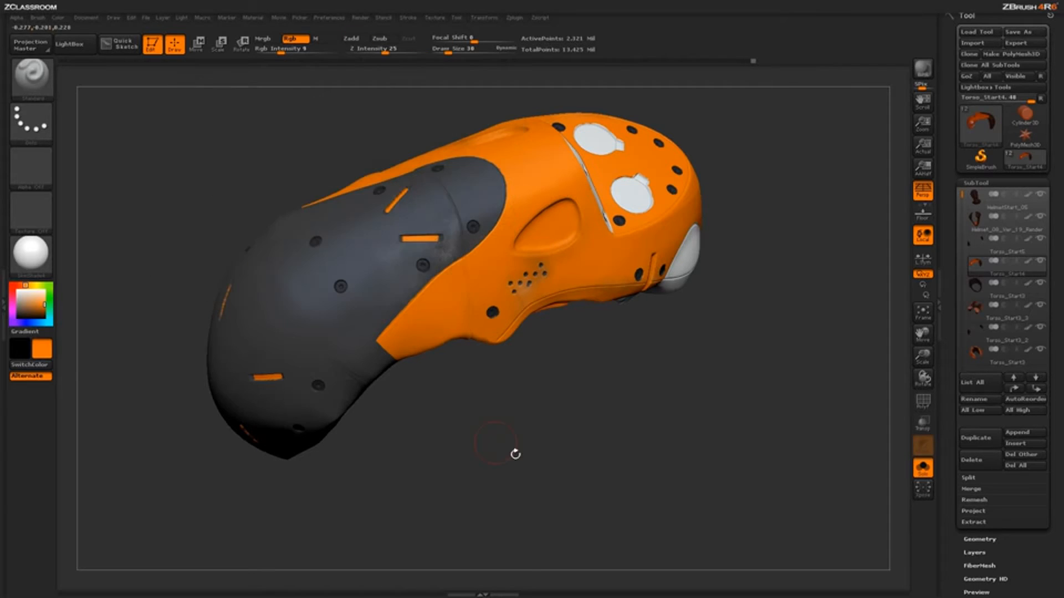
- Extend the faint grime along the dark rear panel's edge and seam, checking it from the side and back
left_click_drag(515, 451, 565, 482)
key("shift+z")
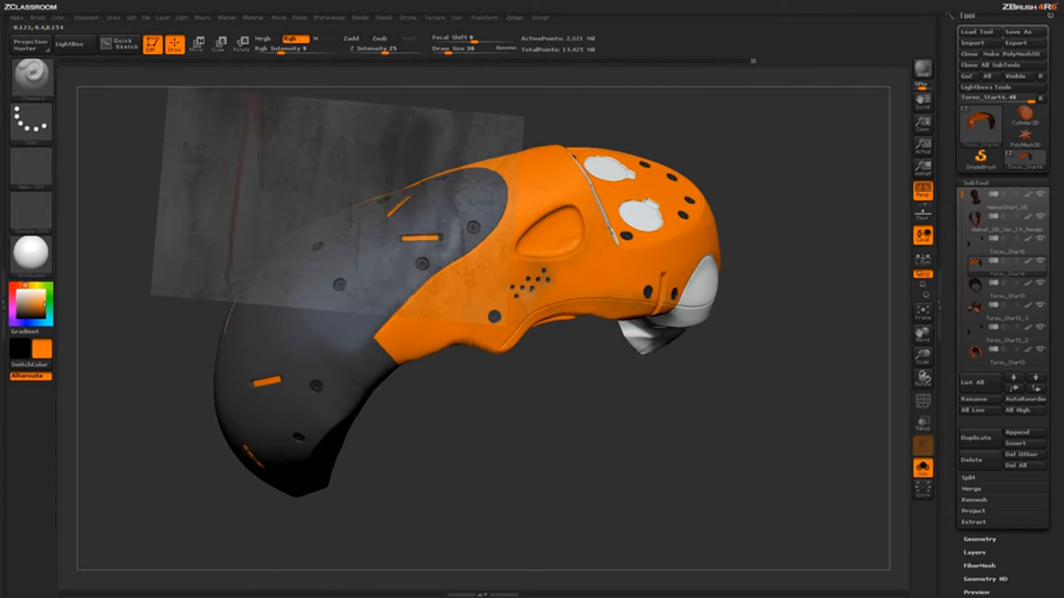
key("shift+z")
left_click_drag(573, 410, 602, 360)
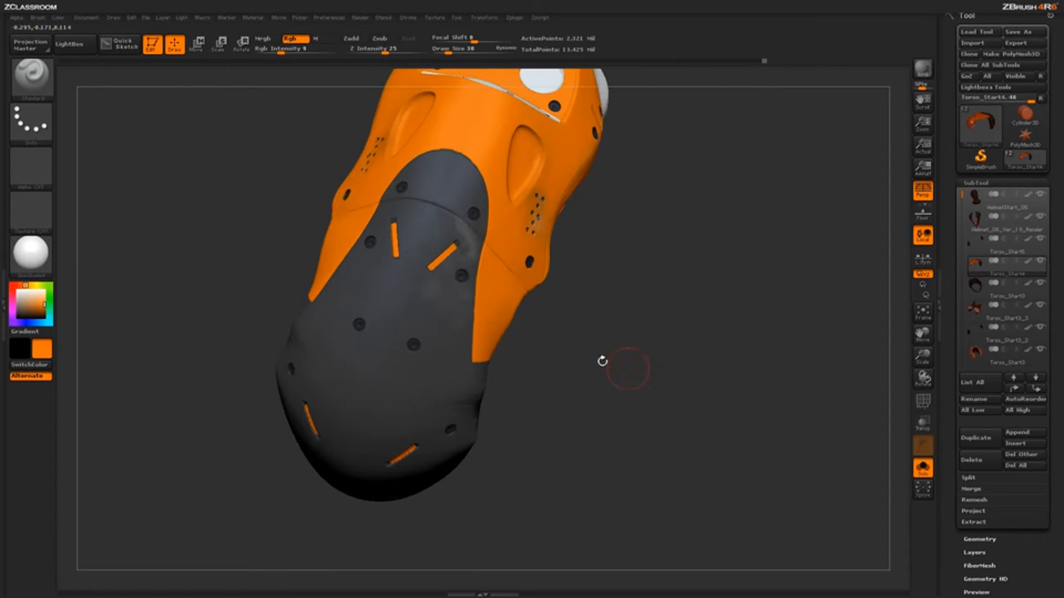
key("shift+z")
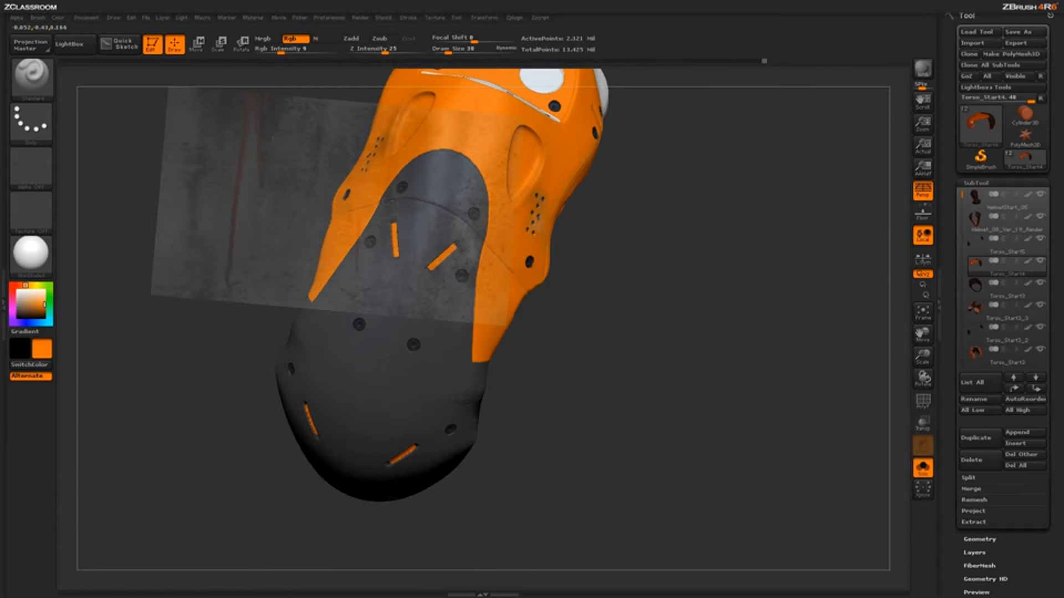
key("shift+z")
- Paint faint concrete grime along the rear seam on the opposite side, repeatedly comparing it with Spotlight hidden
left_click_drag(554, 310, 632, 249)
key("shift+z")
key("shift+z")
key("shift+z")
key("shift+z")
key("shift+z")
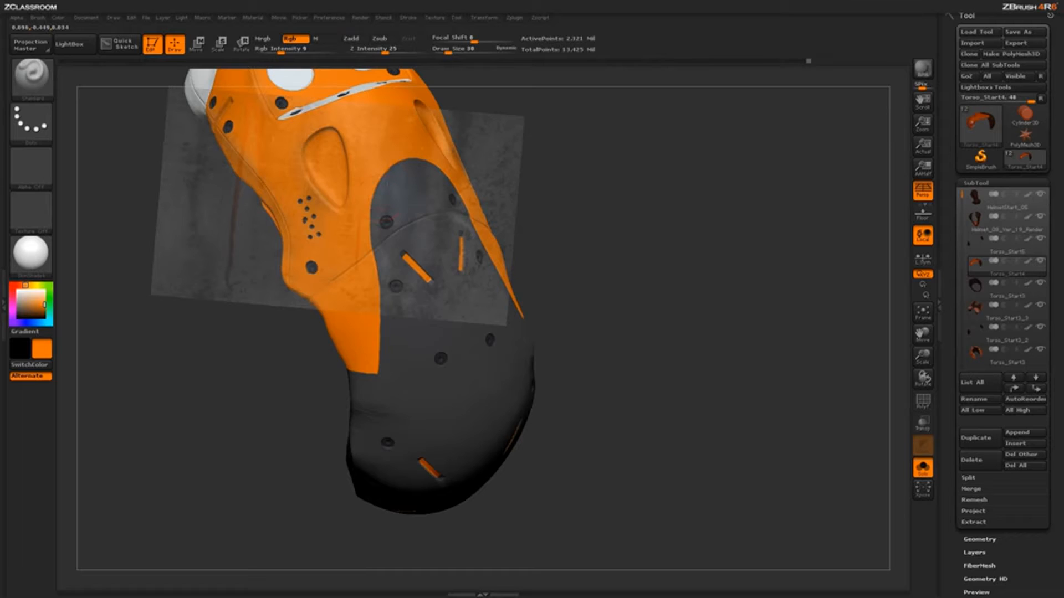
key("shift+z")
key("shift+z")
key("shift+z")
key("shift+z")
key("shift+z")
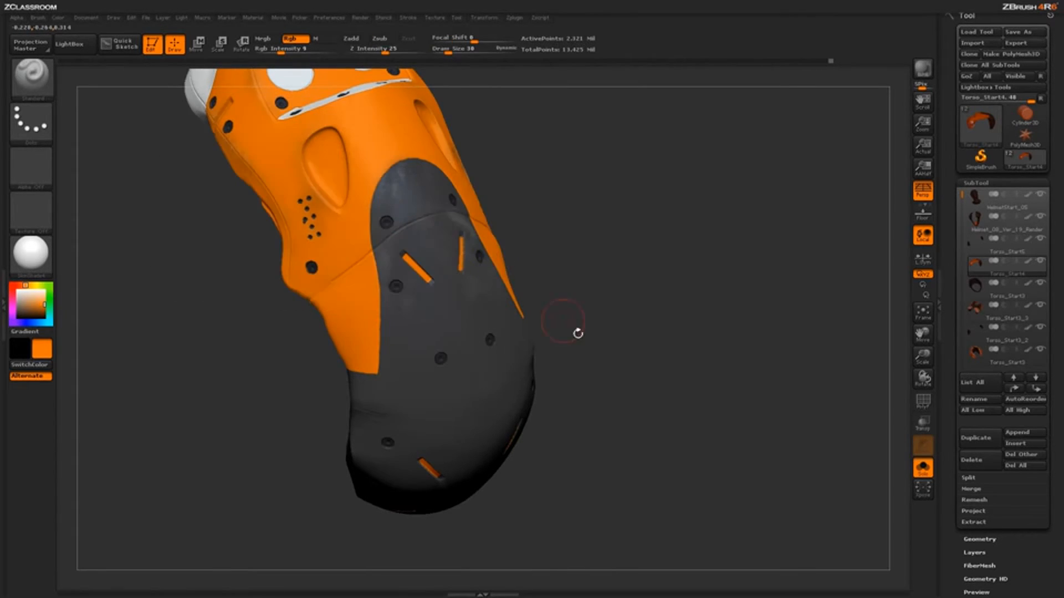
- Turn to the recessed oval beside the vent holes and add faint concrete grime around it, checking with Spotlight hidden
left_click_drag(577, 333, 621, 412)
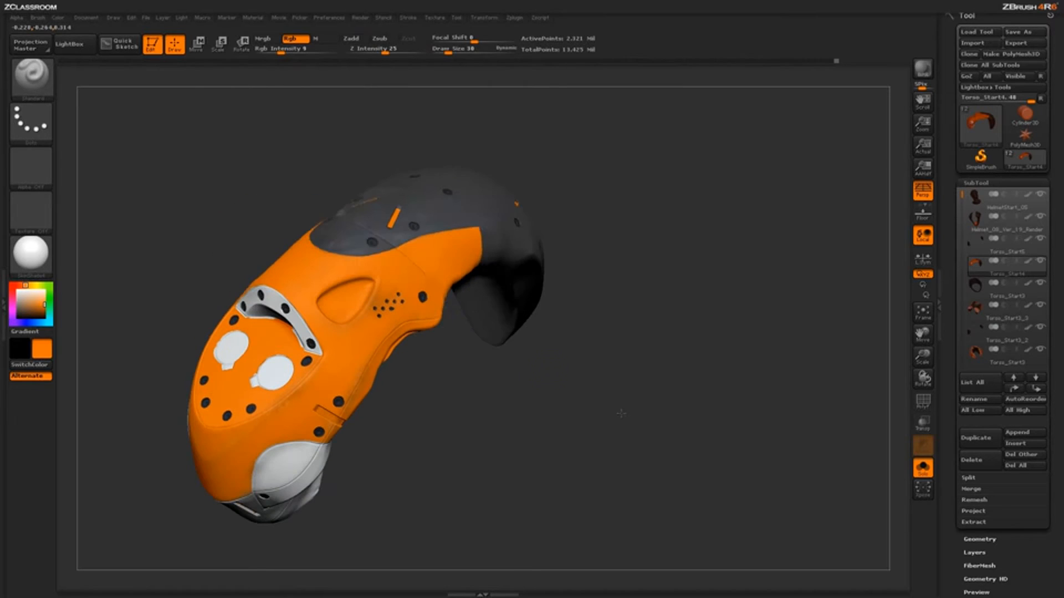
key("shift+z")
key("shift+z")
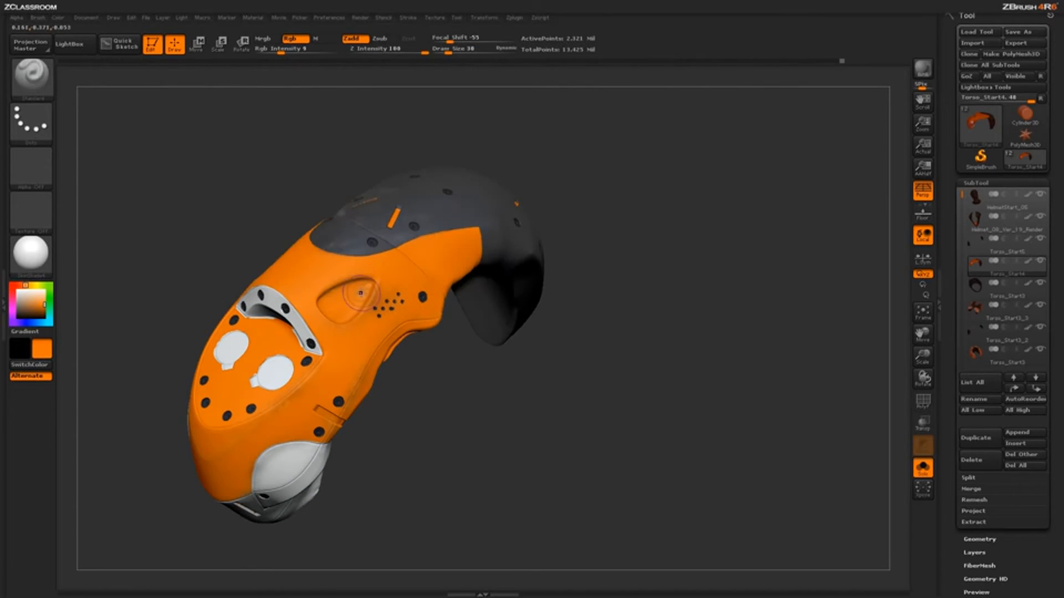
key("shift+z")
key("shift+z")
mouse_move(615, 397)
left_mouse_down()
mouse_move(617, 419)
mouse_move(580, 401)
mouse_move(526, 419)
left_mouse_up()
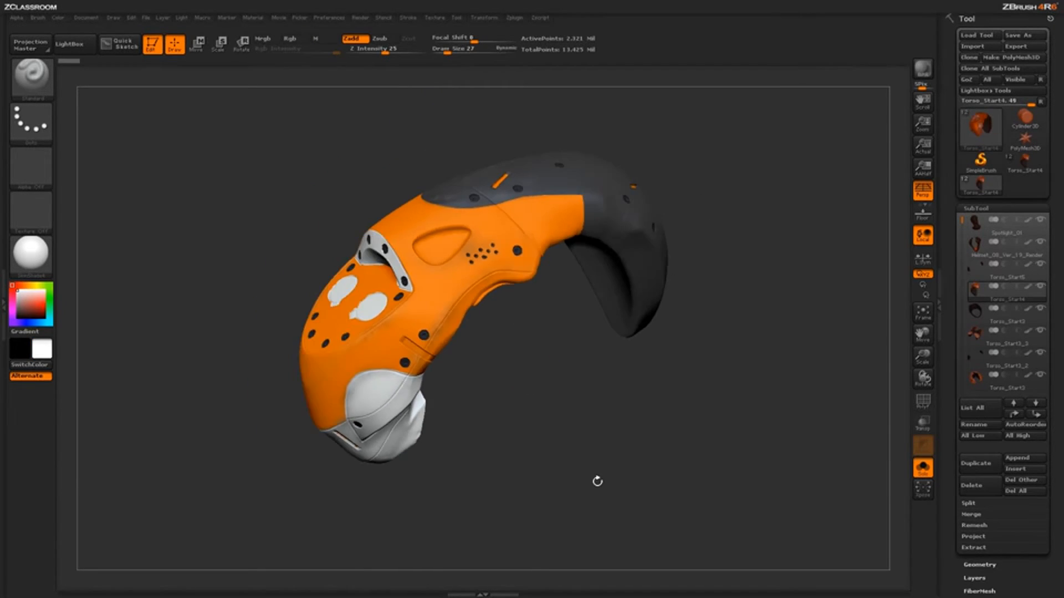
- Inspect the grimy shell from several angles, select the TrimDynamic brush, and enable Rgb painting on it
left_click_drag(598, 479, 475, 398)
mouse_move(579, 437)
left_mouse_down()
mouse_move(584, 450)
mouse_move(606, 450)
mouse_move(588, 454)
mouse_move(578, 482)
mouse_move(574, 447)
left_mouse_up()
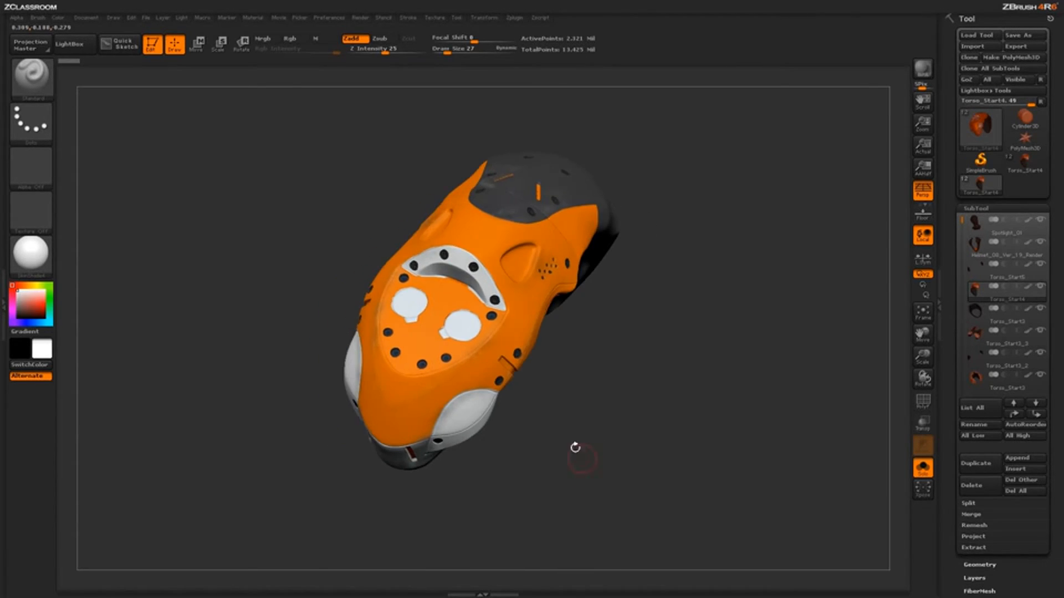
left_click_drag(634, 487, 603, 446)
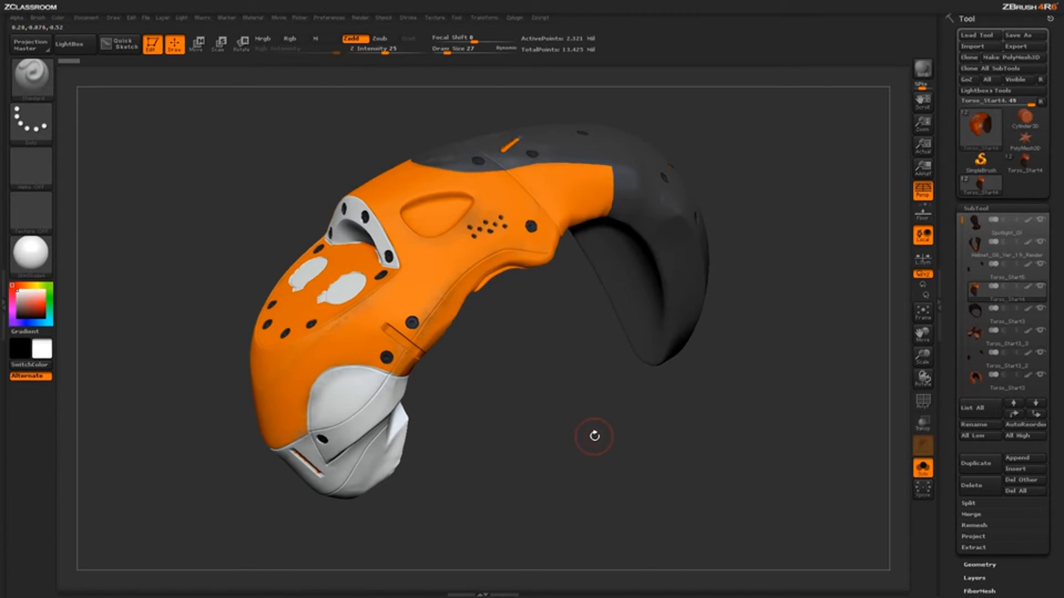
key("b")
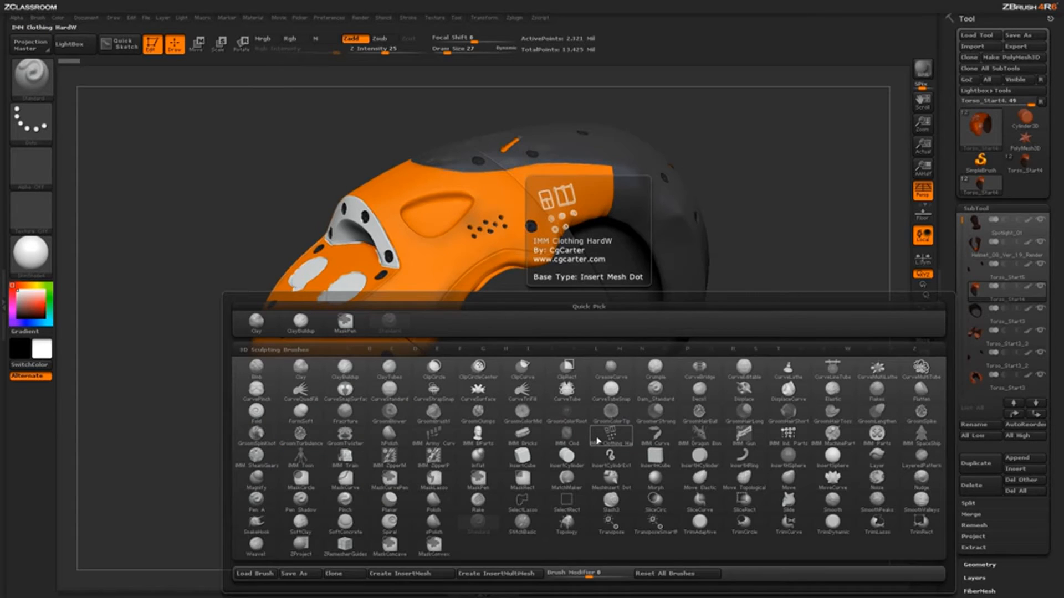
key("t")
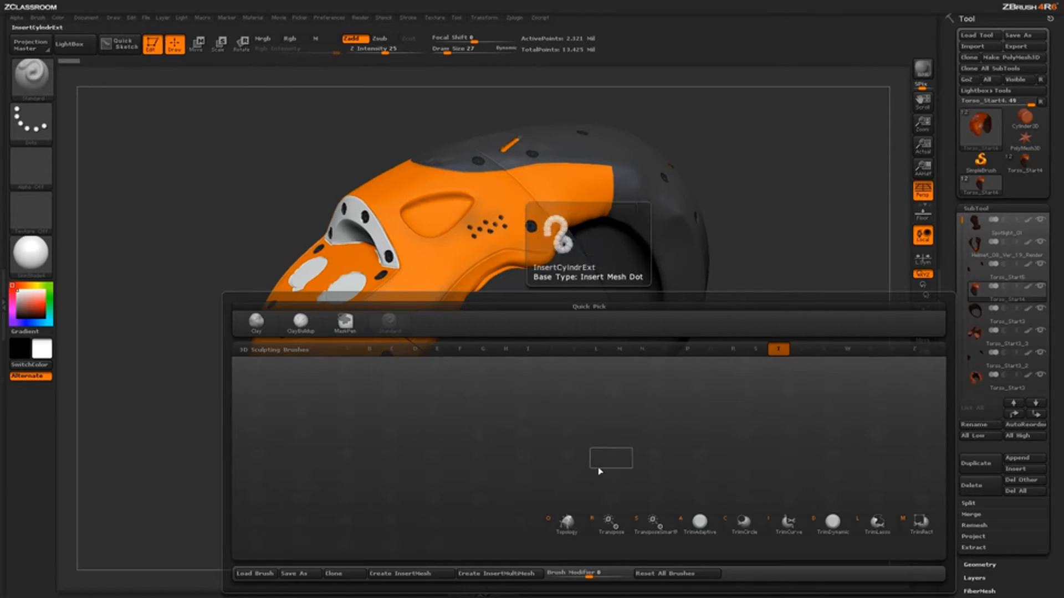
left_click(831, 523)
mouse_move(533, 399)
left_mouse_down()
mouse_move(544, 425)
mouse_move(536, 396)
left_mouse_up()
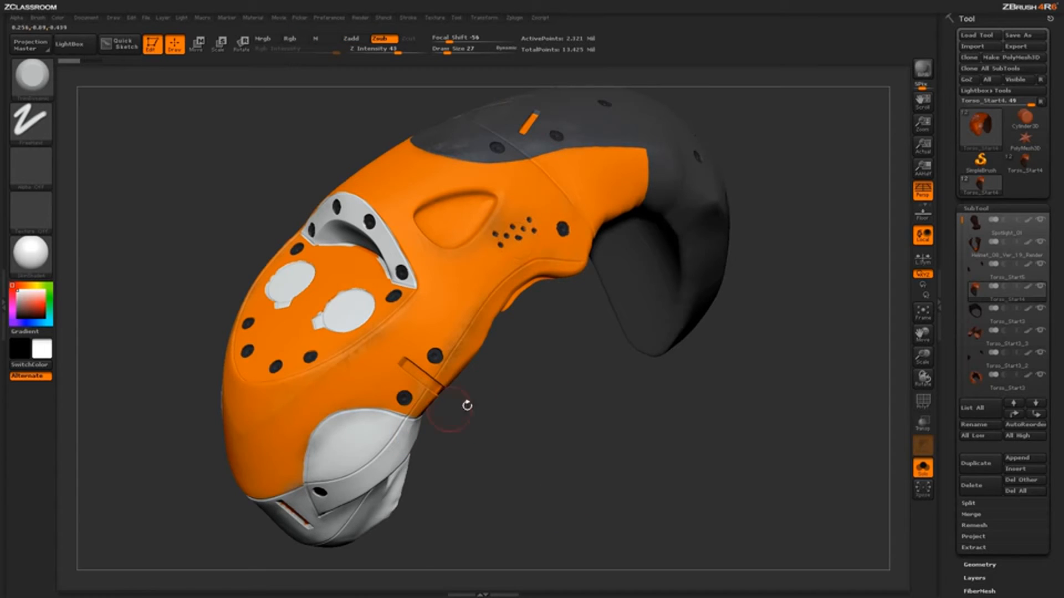
left_click(299, 39)
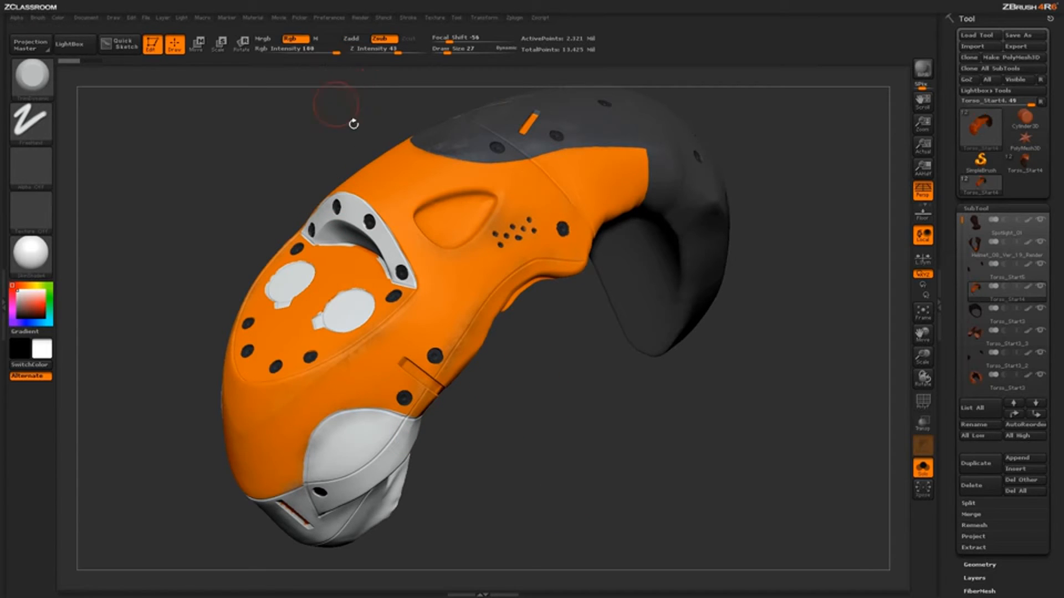
- Turn off Zsub for colour-only painting, set the draw size to 5, and try white wear along the notch and side seam
left_click(384, 38)
left_click_drag(585, 462, 645, 429)
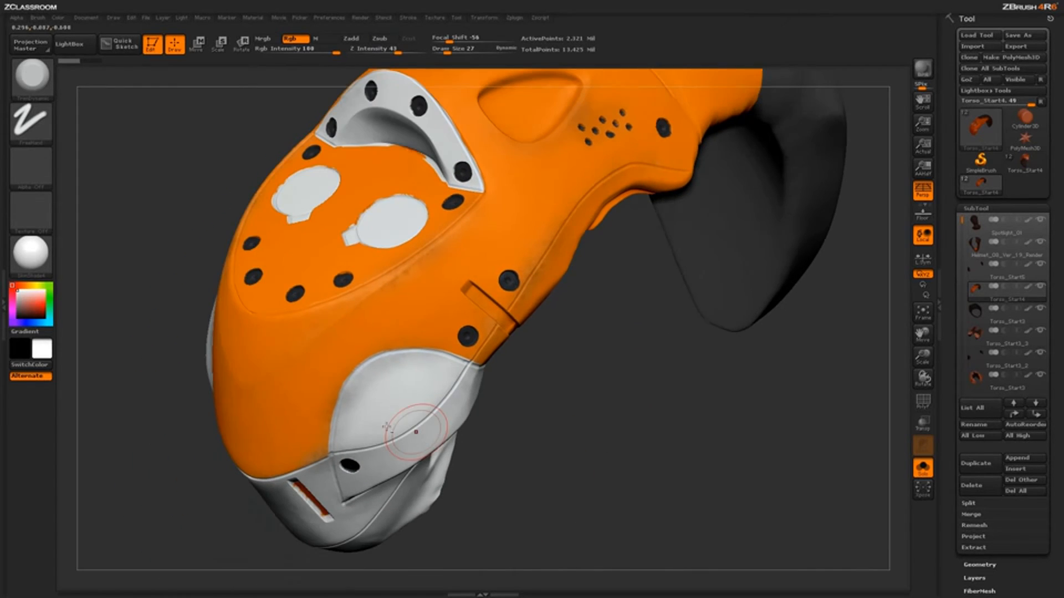
key("space")
left_click_drag(517, 373, 510, 375)
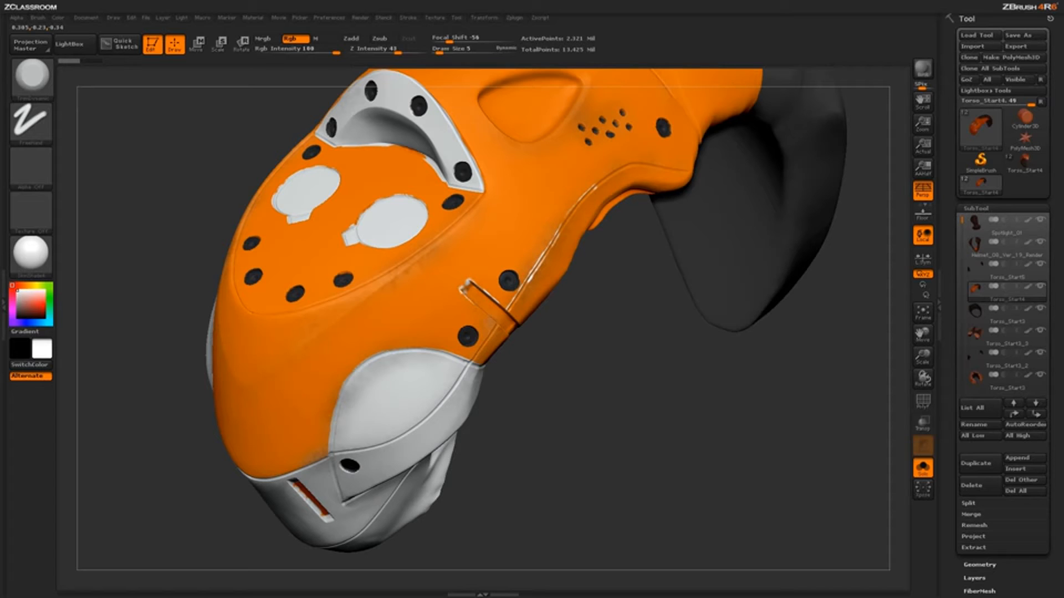
left_click_drag(593, 447, 533, 266)
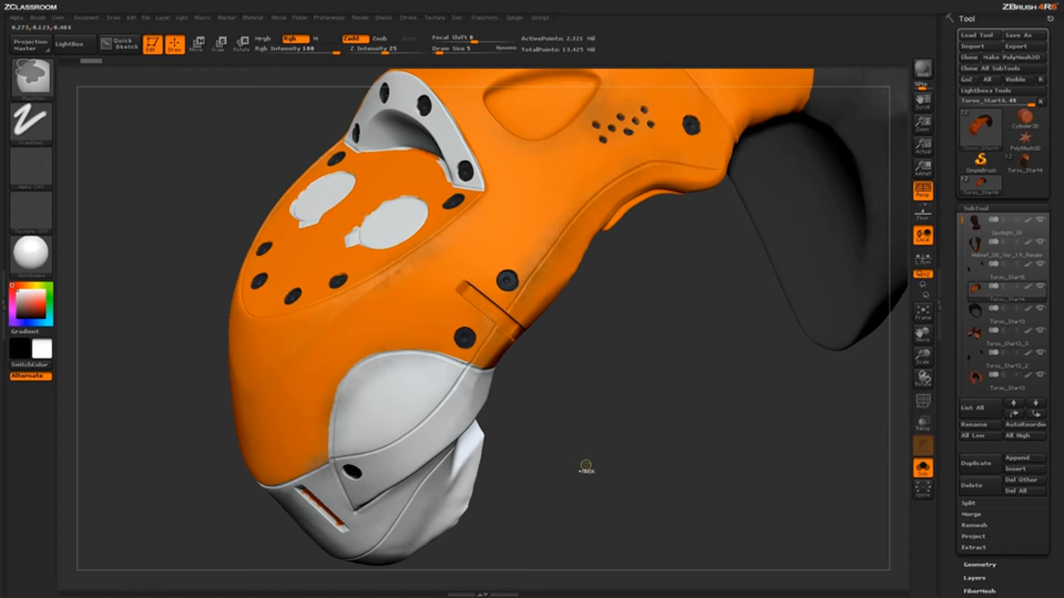
- Load Alpha 58 into the TrimDynamic brush and set its draw size to 14 and Rgb Intensity to 26
left_click(40, 170)
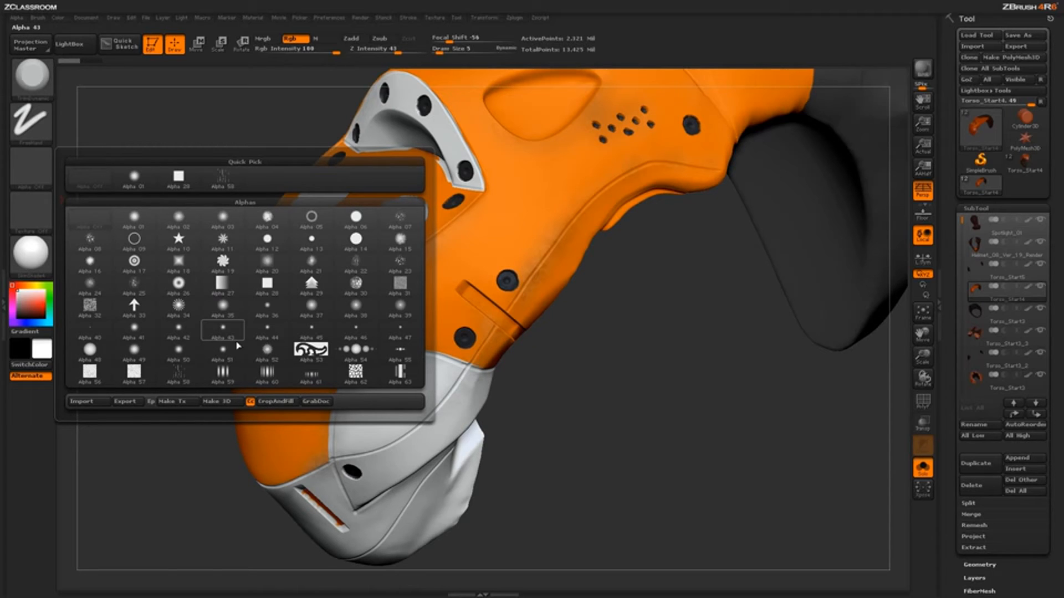
mouse_move(176, 384)
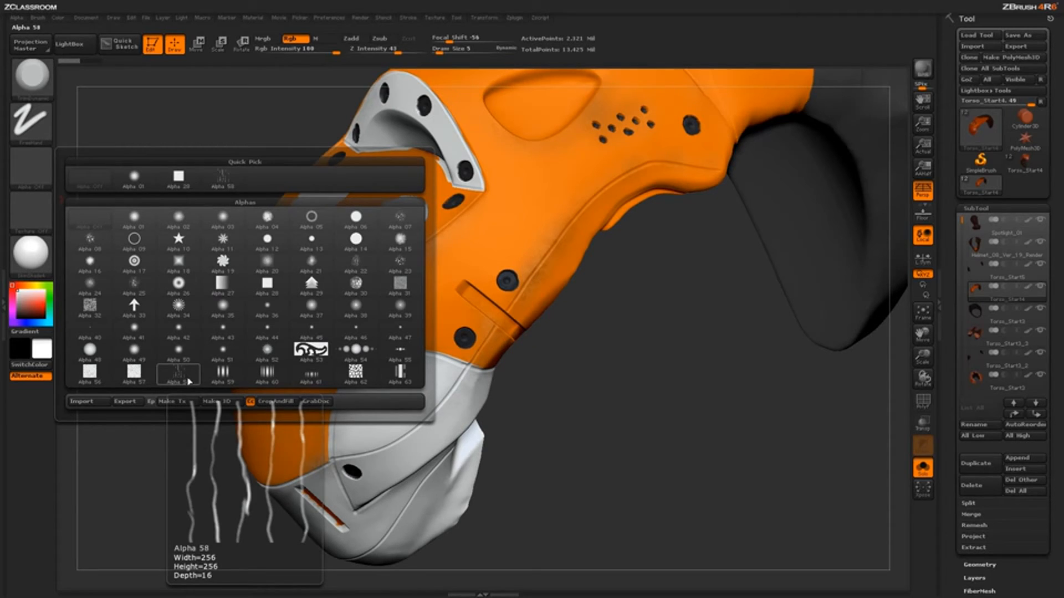
left_click(187, 377)
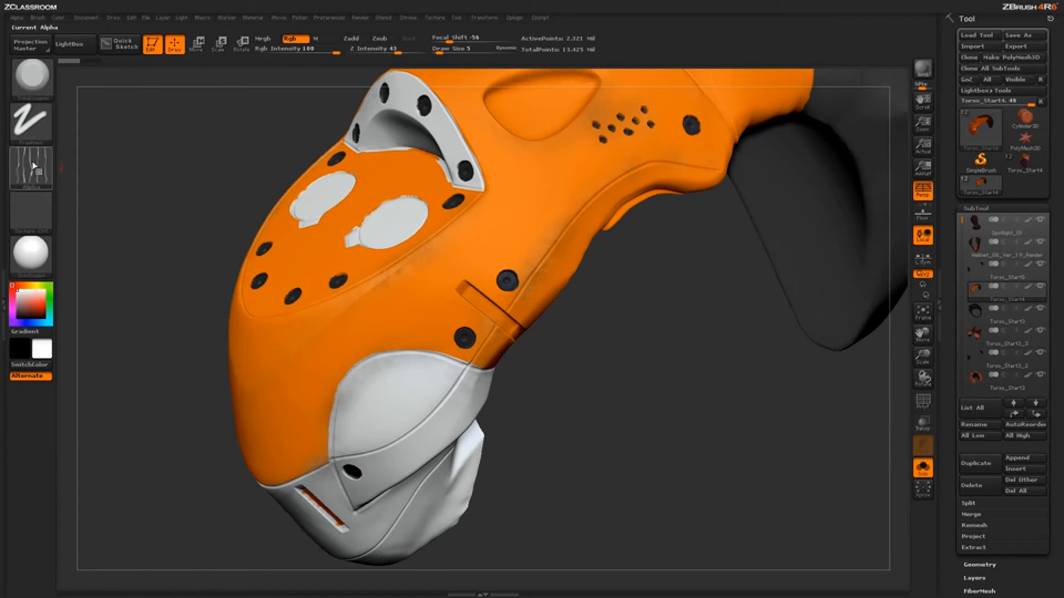
left_click_drag(631, 411, 536, 285)
key("space")
left_click(539, 269)
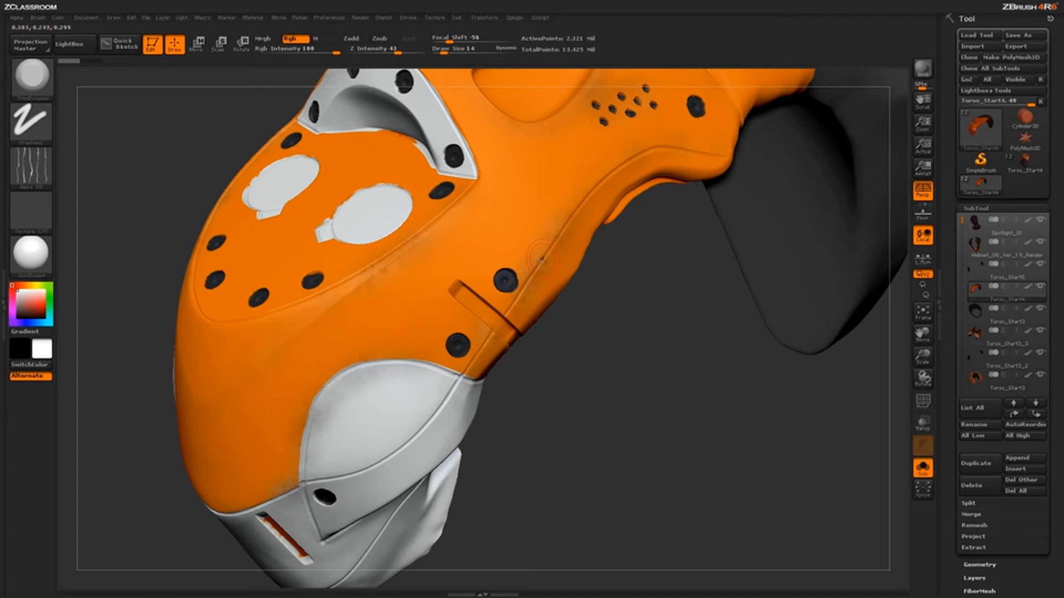
left_click(298, 50)
- Paint faint white scratches along the side seam, the notch edges and the ridge below the front faceplate
mouse_move(543, 245)
left_mouse_down()
mouse_move(552, 233)
mouse_move(547, 248)
left_mouse_up()
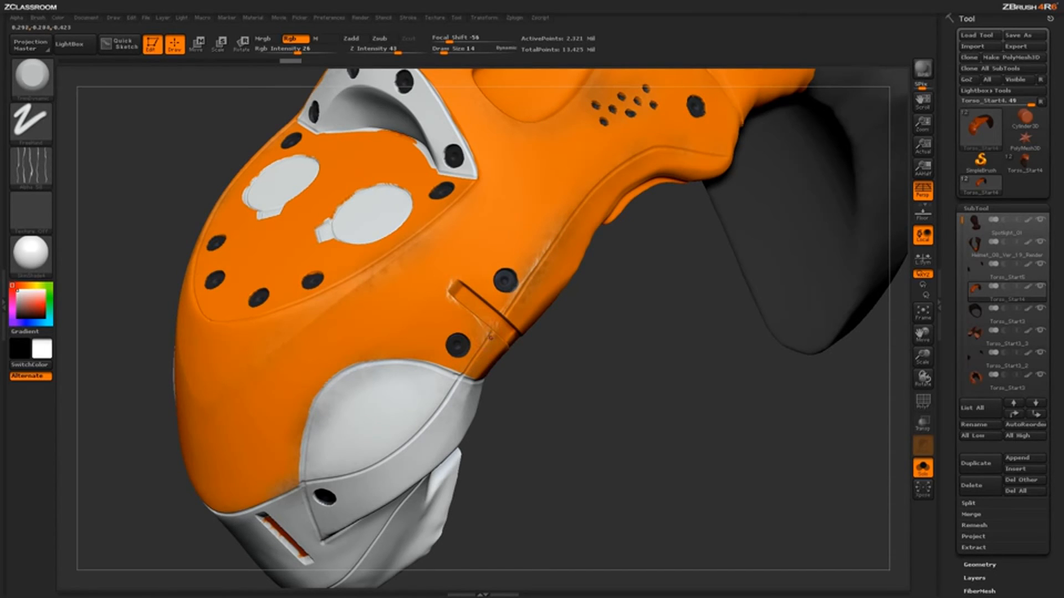
key("f")
mouse_move(596, 469)
left_mouse_down()
mouse_move(592, 477)
mouse_move(539, 408)
mouse_move(526, 421)
left_mouse_up()
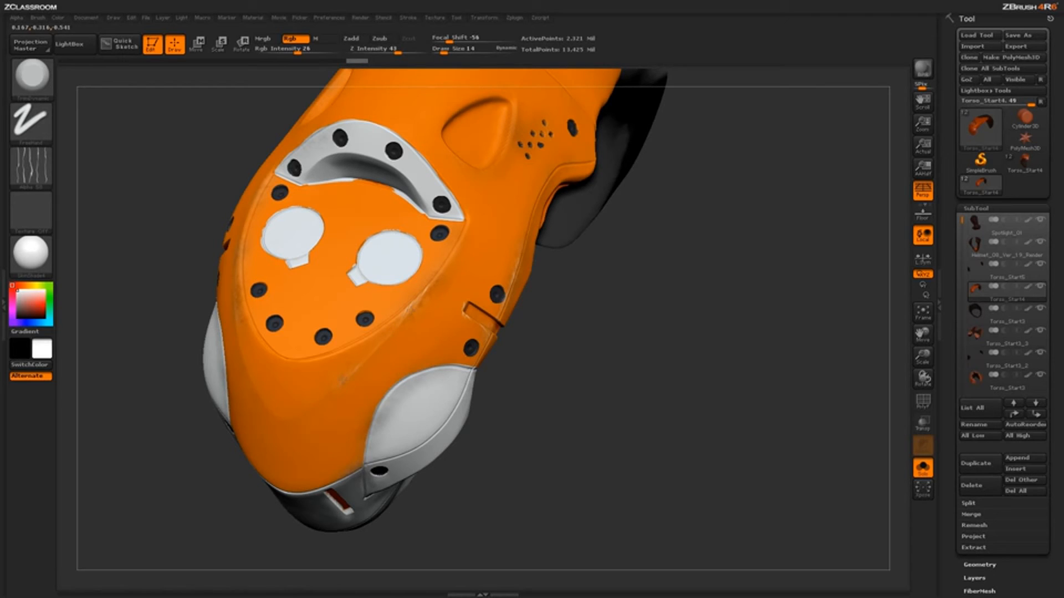
left_click_drag(565, 442, 419, 323)
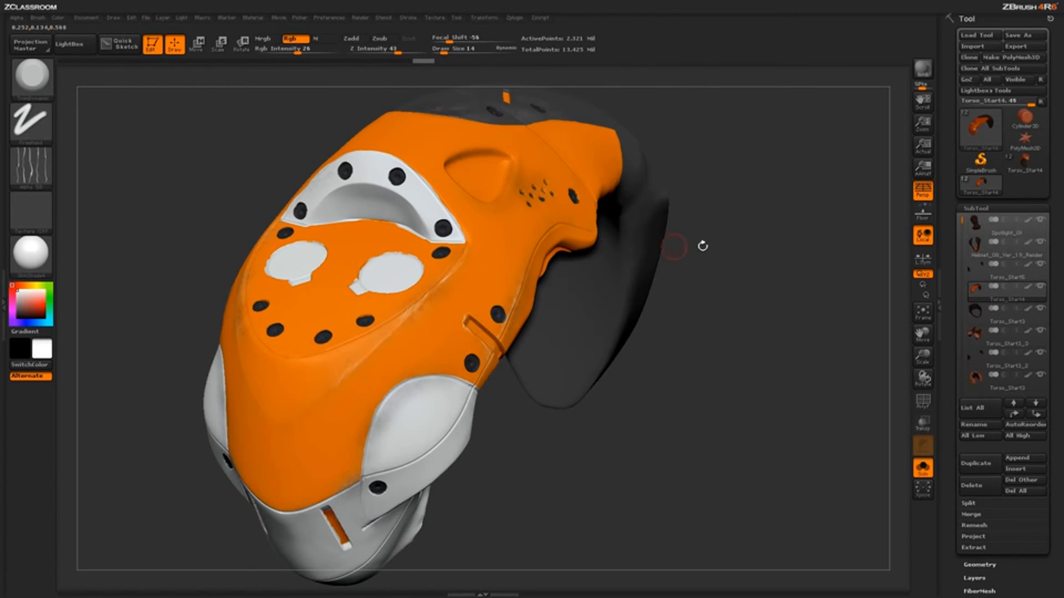
left_click_drag(679, 244, 626, 277)
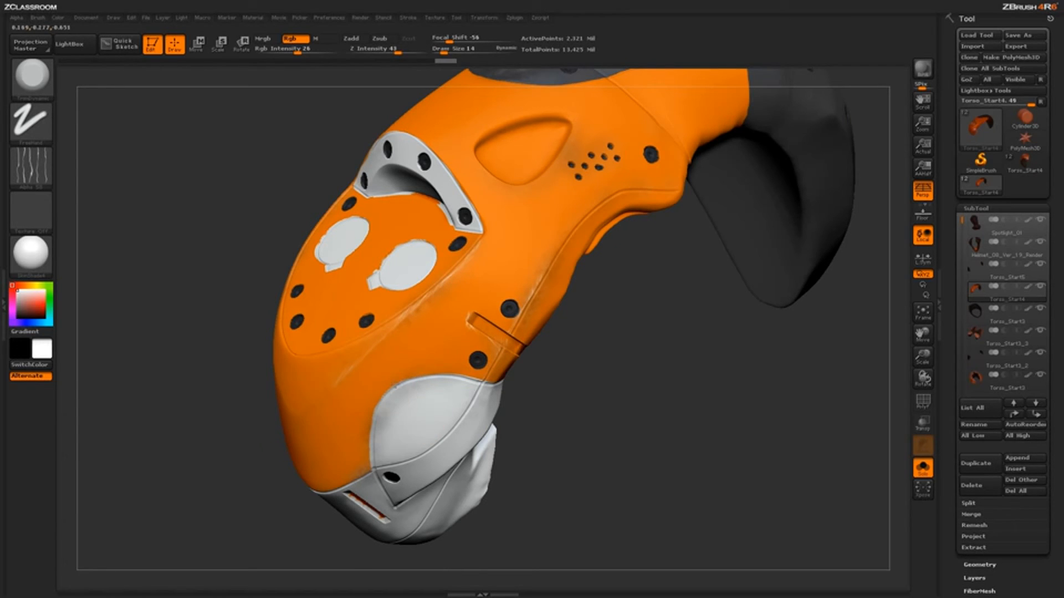
- Extend the subtle wear around the white side patch and along the ridges leading up to the recessed oval
left_click_drag(465, 414, 400, 389)
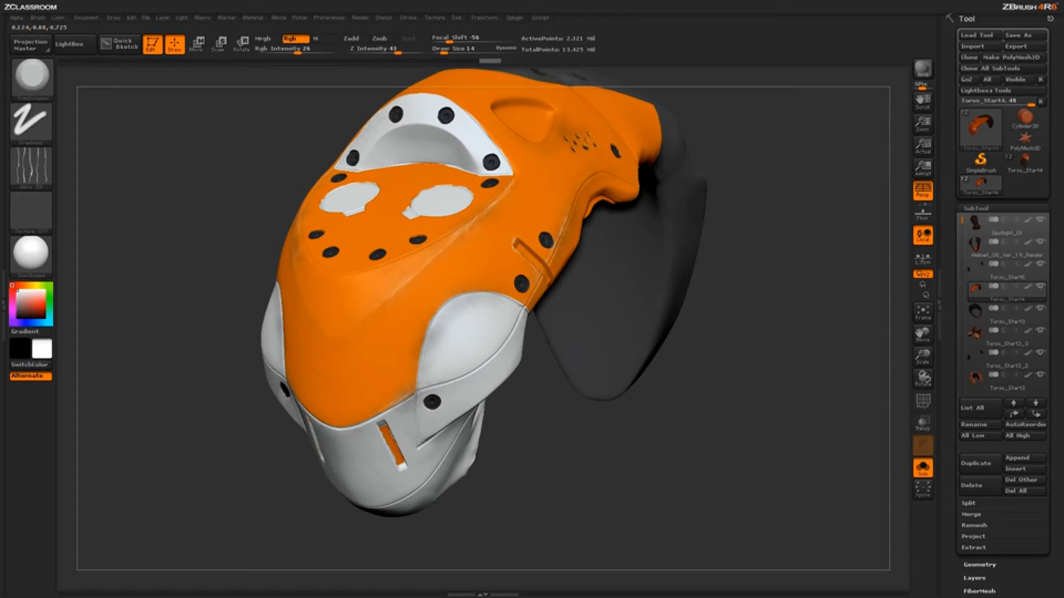
left_click_drag(502, 497, 445, 519)
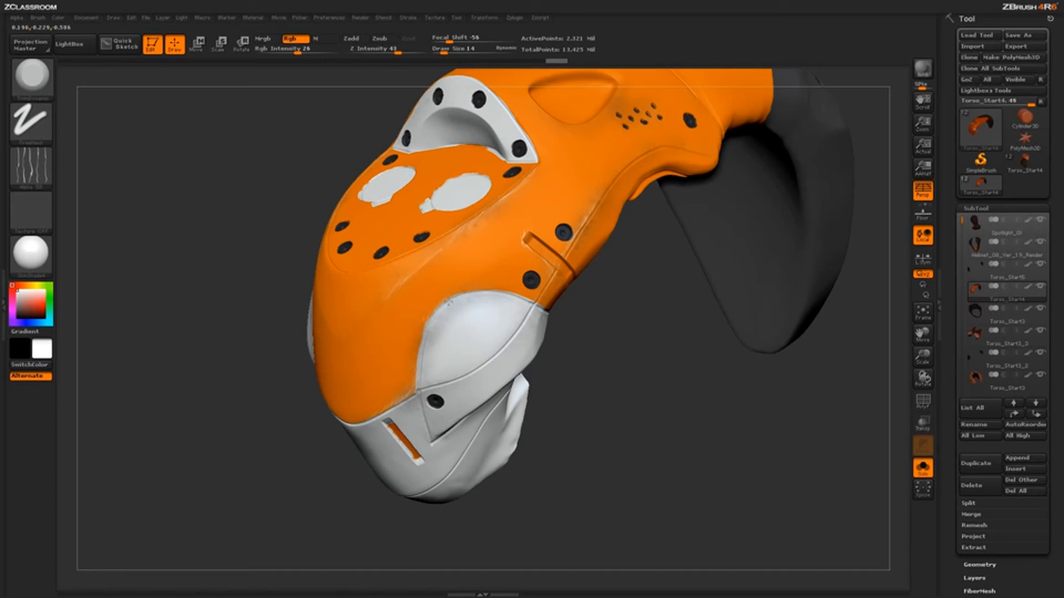
left_click_drag(610, 374, 551, 455)
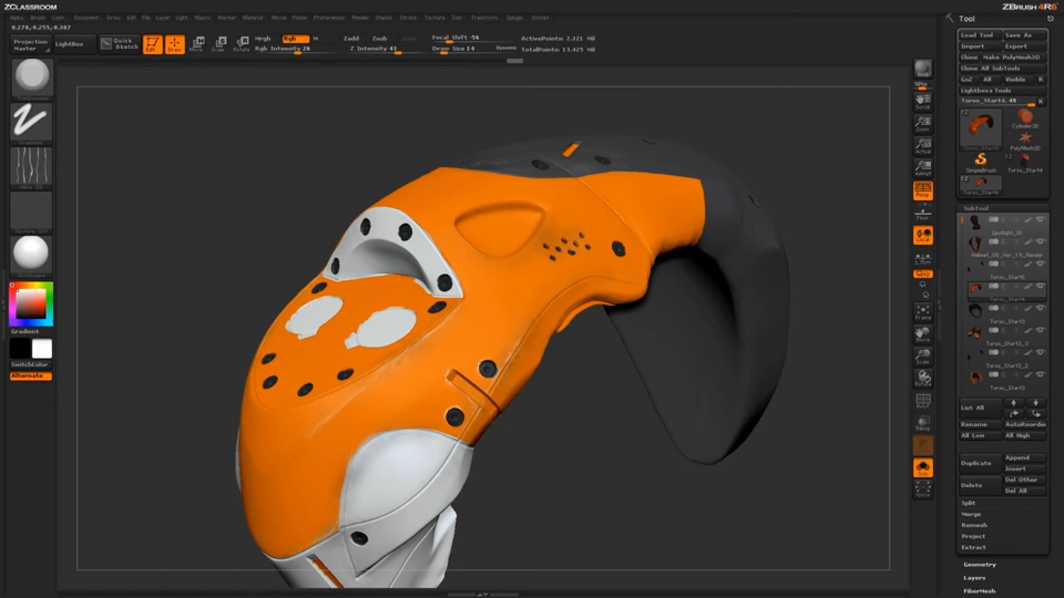
left_click_drag(772, 154, 638, 210)
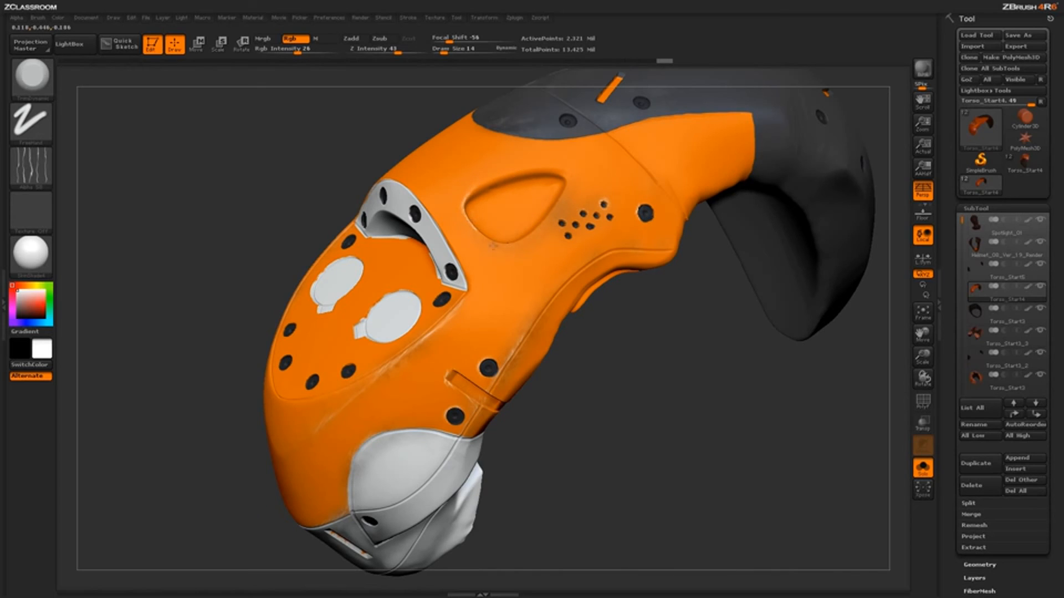
- Turn to the opposite side and add faint scratches around its notch, side seam and faceplate border
left_click_drag(627, 474, 608, 498, "alt")
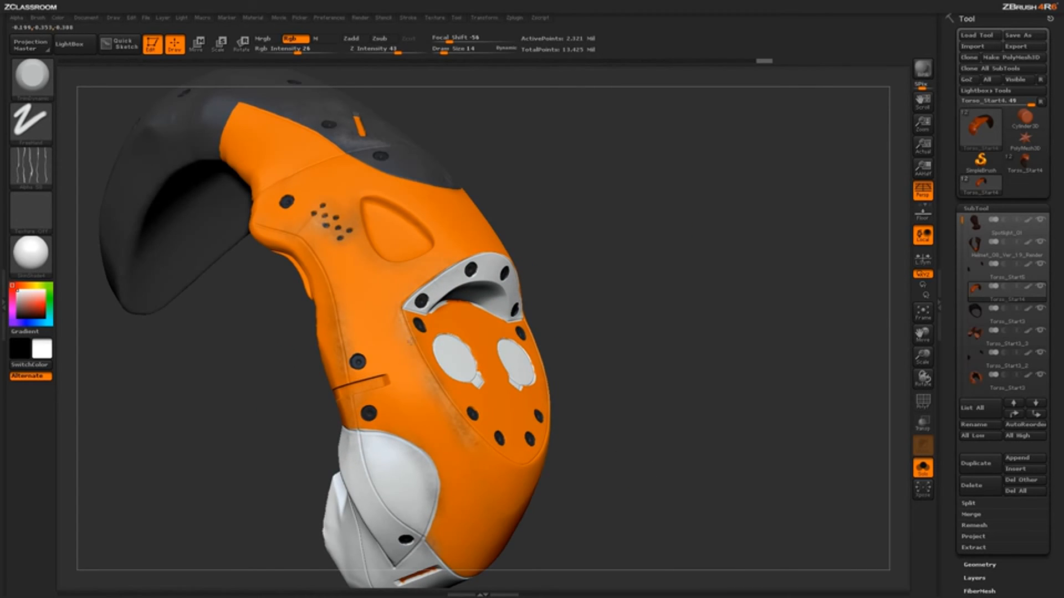
left_click_drag(576, 382, 601, 402)
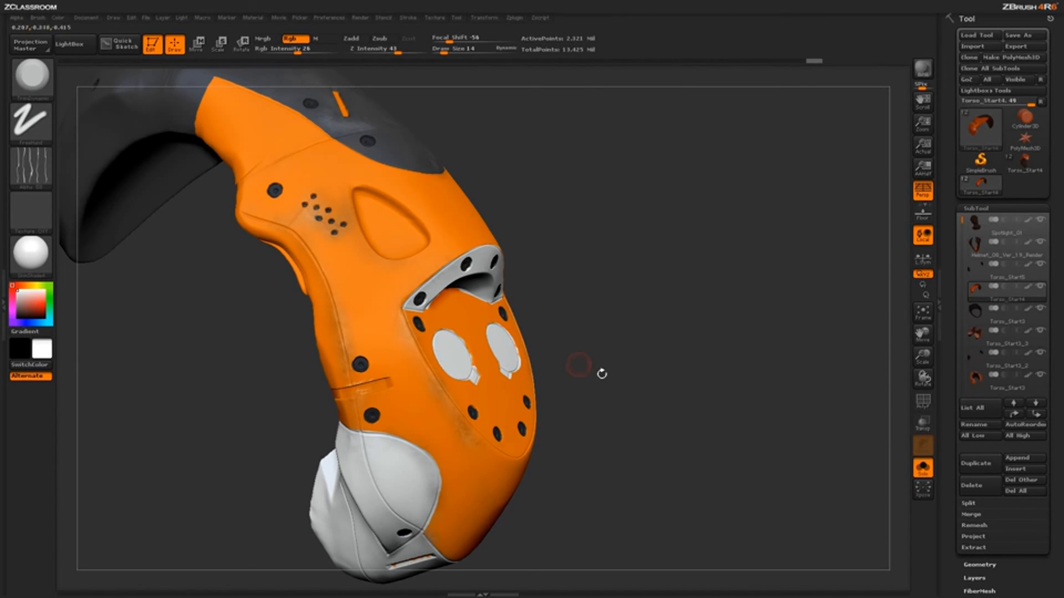
left_click_drag(626, 415, 609, 316, "alt")
left_click_drag(579, 443, 632, 427)
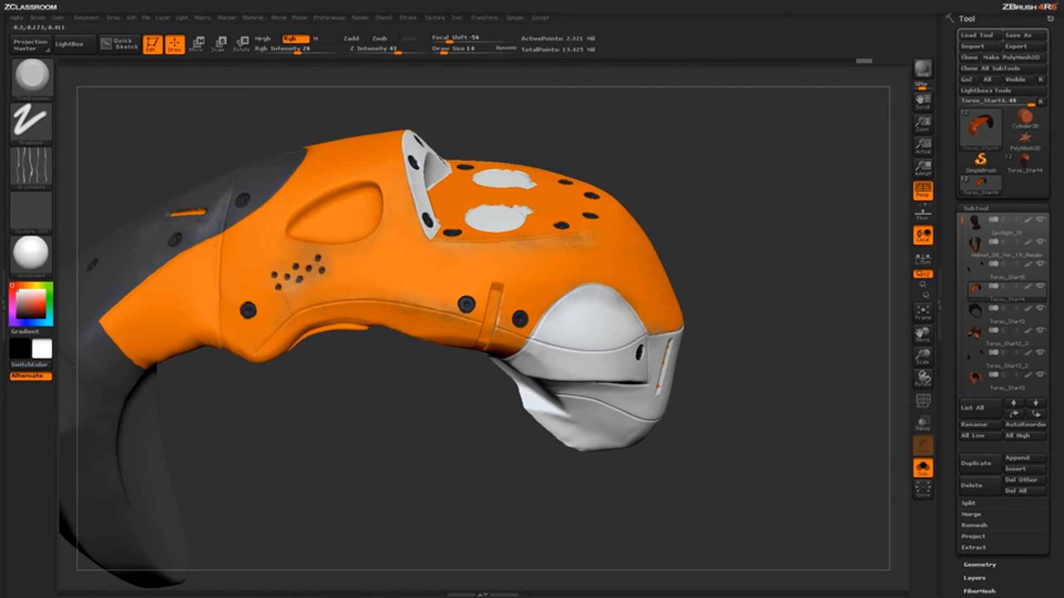
- Add light edge wear to the vent holes, the nearby seam and the recessed oval's rim
left_click_drag(726, 340, 554, 338)
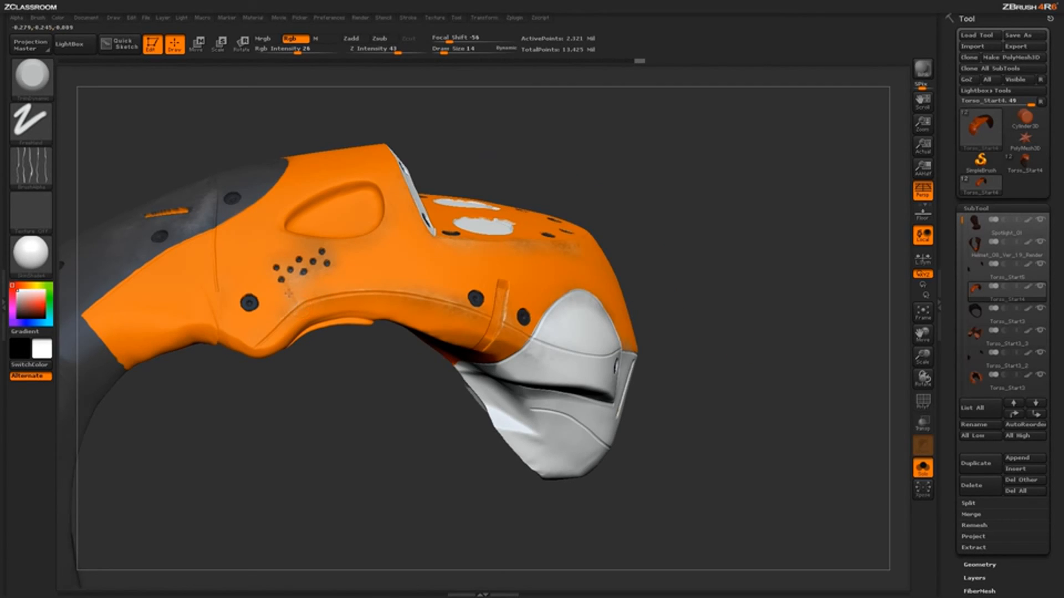
left_click_drag(617, 154, 363, 224)
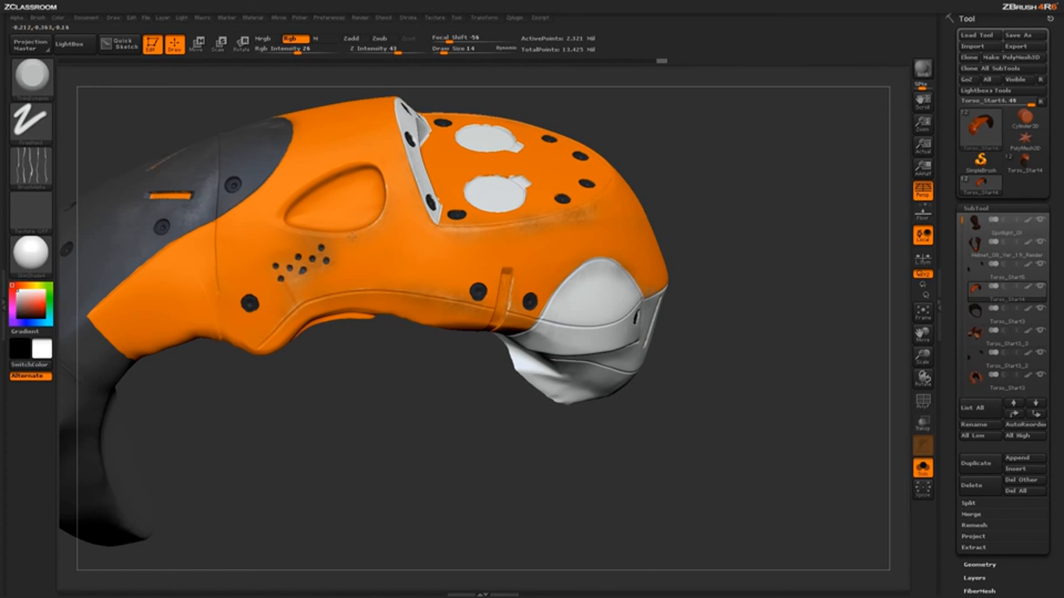
left_click_drag(741, 338, 620, 382)
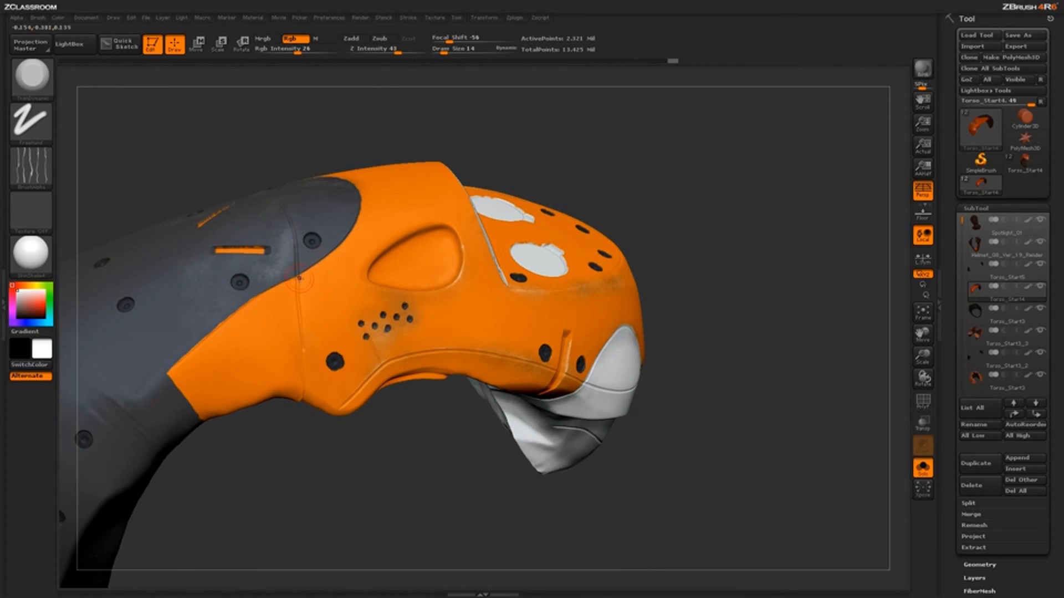
- Paint faint wear along the dark rear panel's border, its seam and the ends of its orange slots
left_click_drag(693, 310, 695, 382)
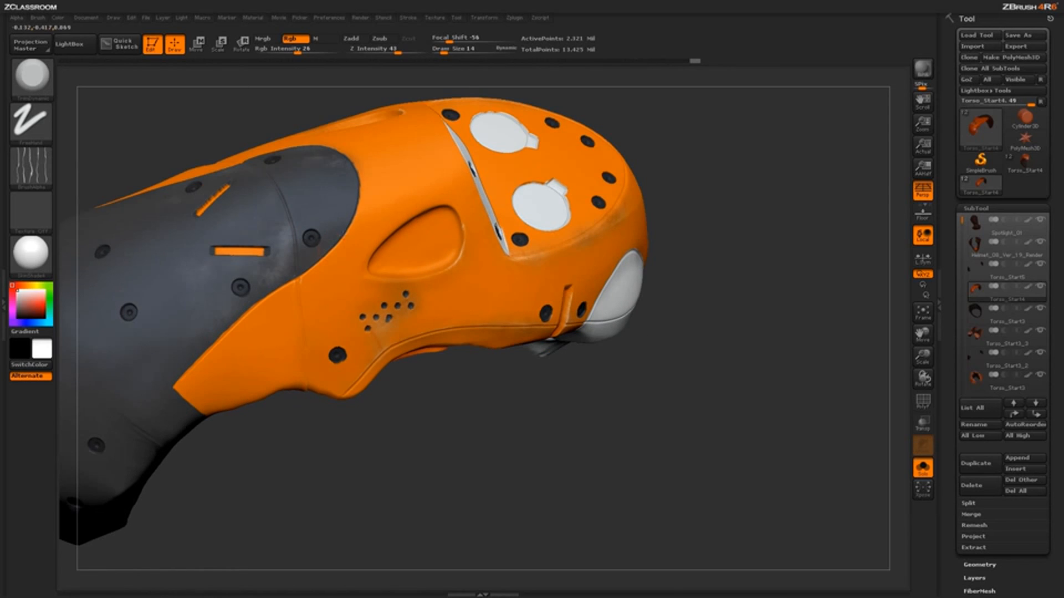
mouse_move(401, 404)
left_mouse_down()
mouse_move(624, 456)
mouse_move(639, 420)
mouse_move(573, 403)
mouse_move(576, 488)
left_mouse_up()
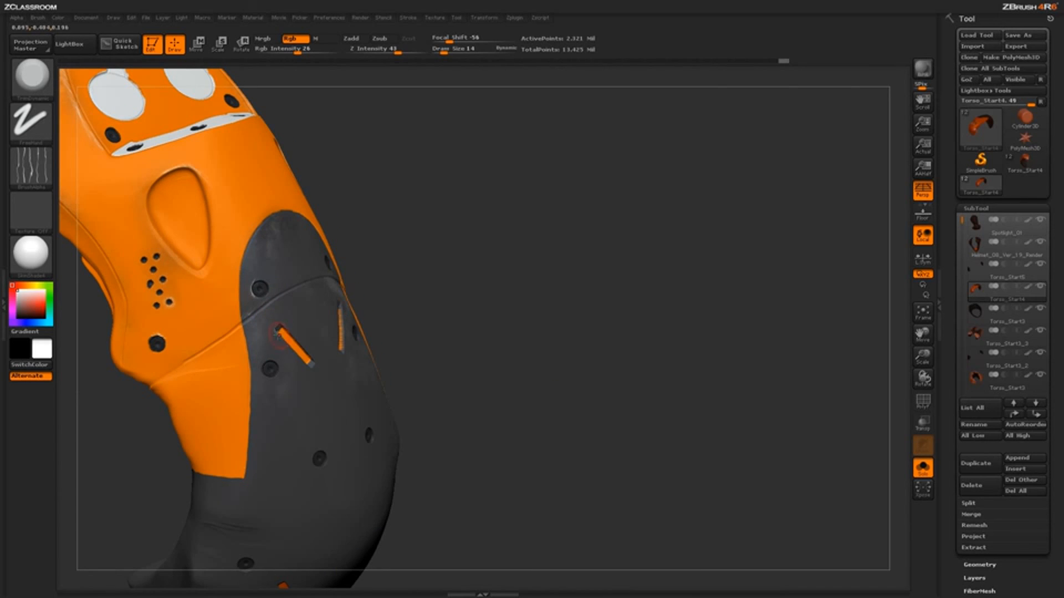
left_click_drag(532, 266, 197, 242)
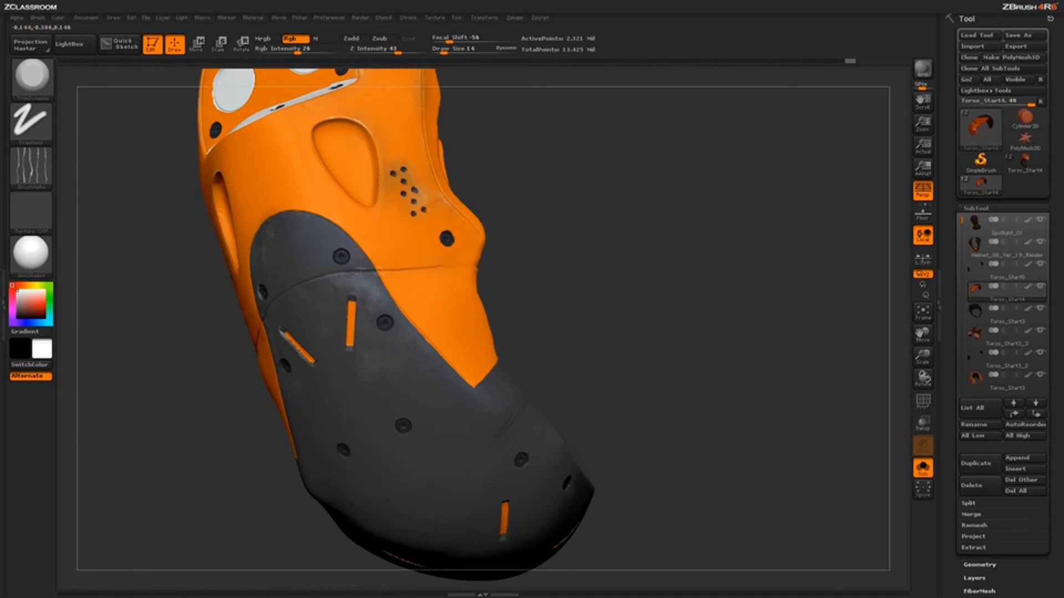
left_click_drag(636, 404, 646, 460, "alt")
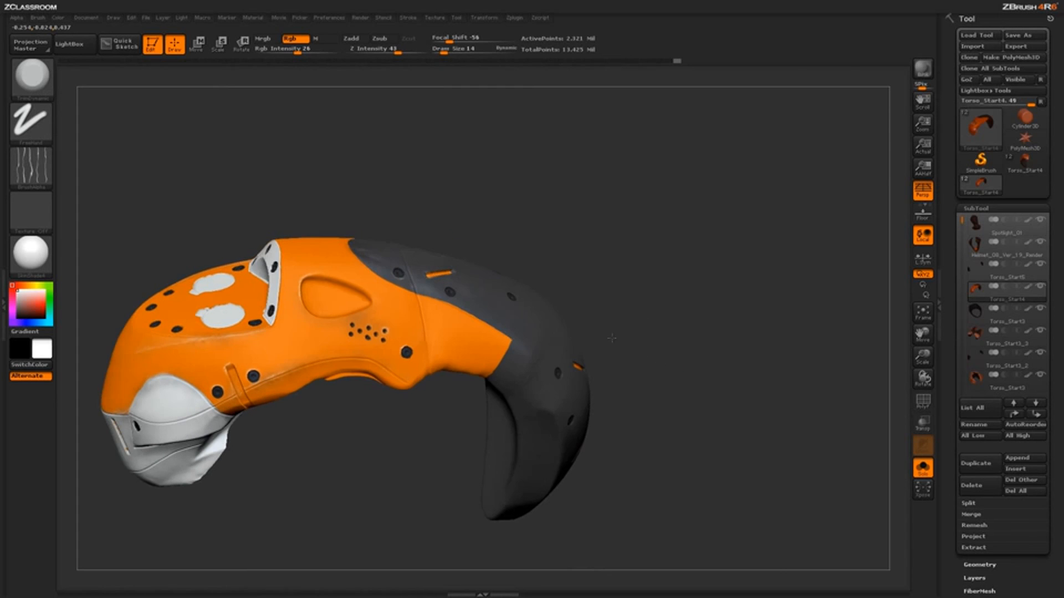
- Turn off Solo mode to show every subtool and review the worn shell on the complete helmet
left_click_drag(713, 460, 661, 412)
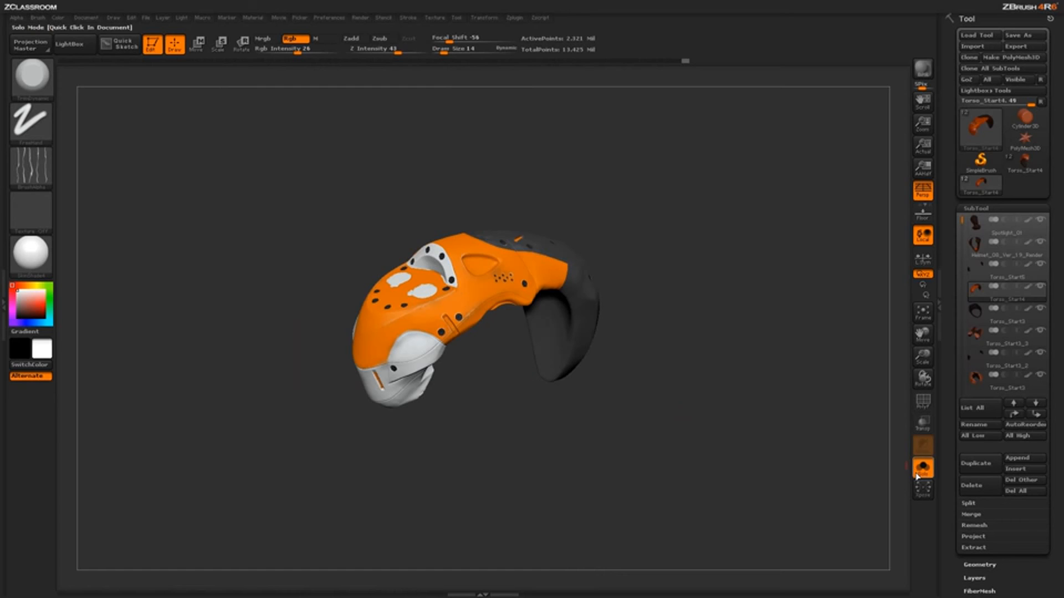
left_click(731, 492)
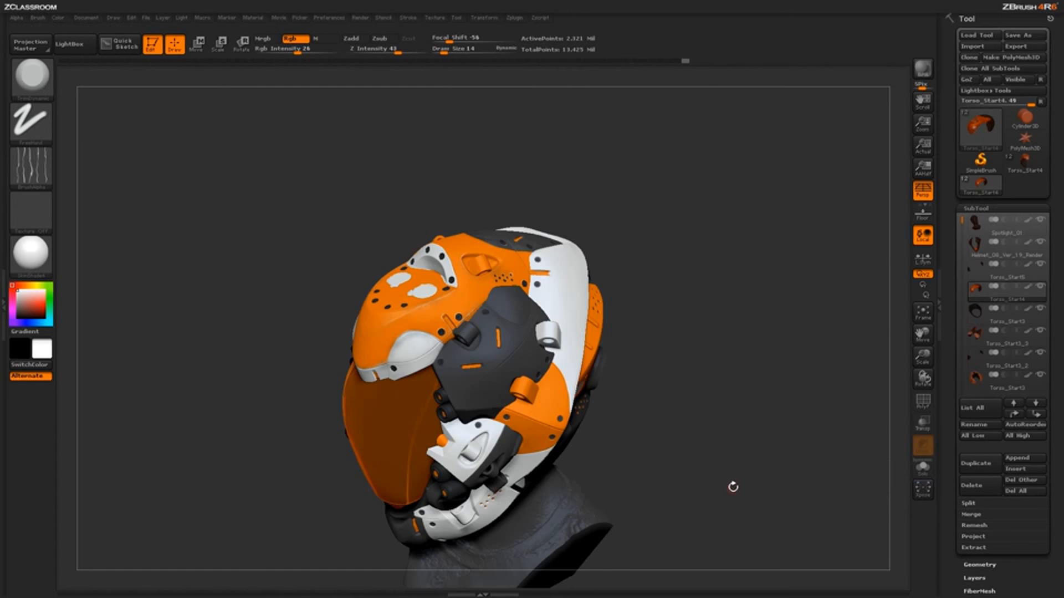
left_click_drag(726, 498, 720, 417, "alt")
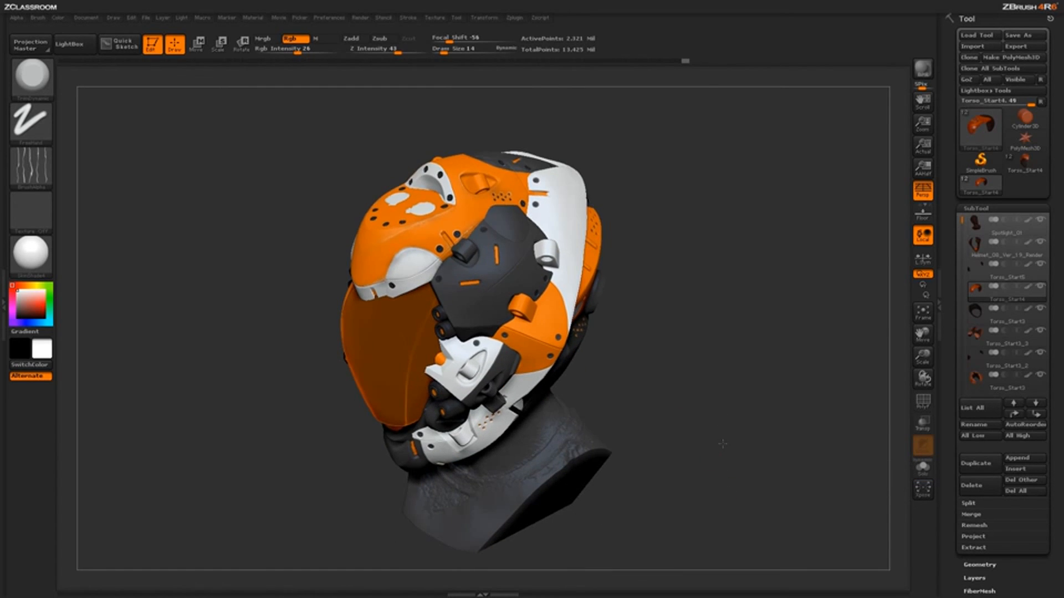
left_click_drag(712, 458, 718, 458)
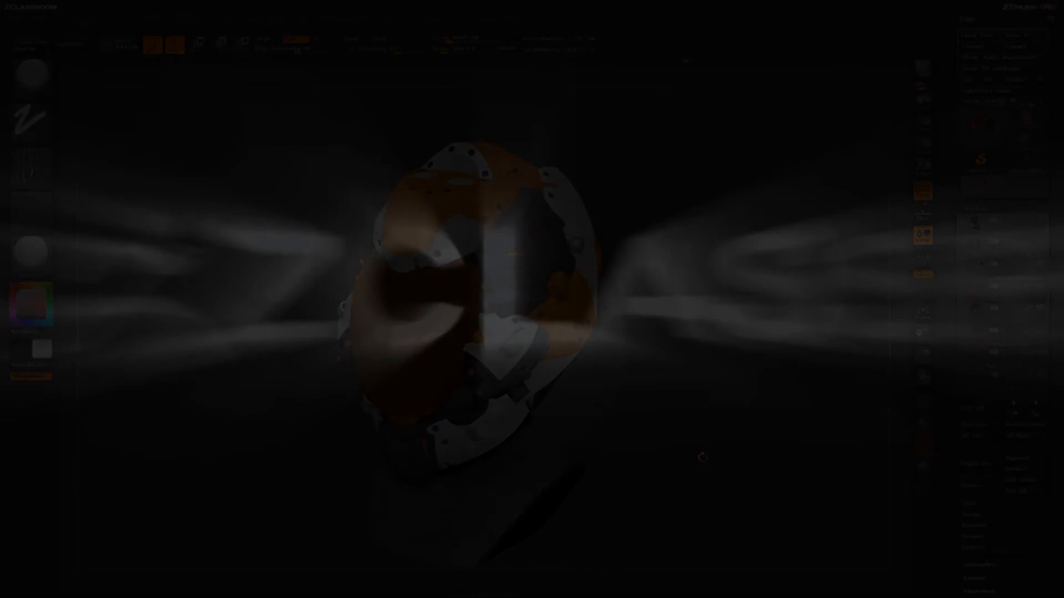